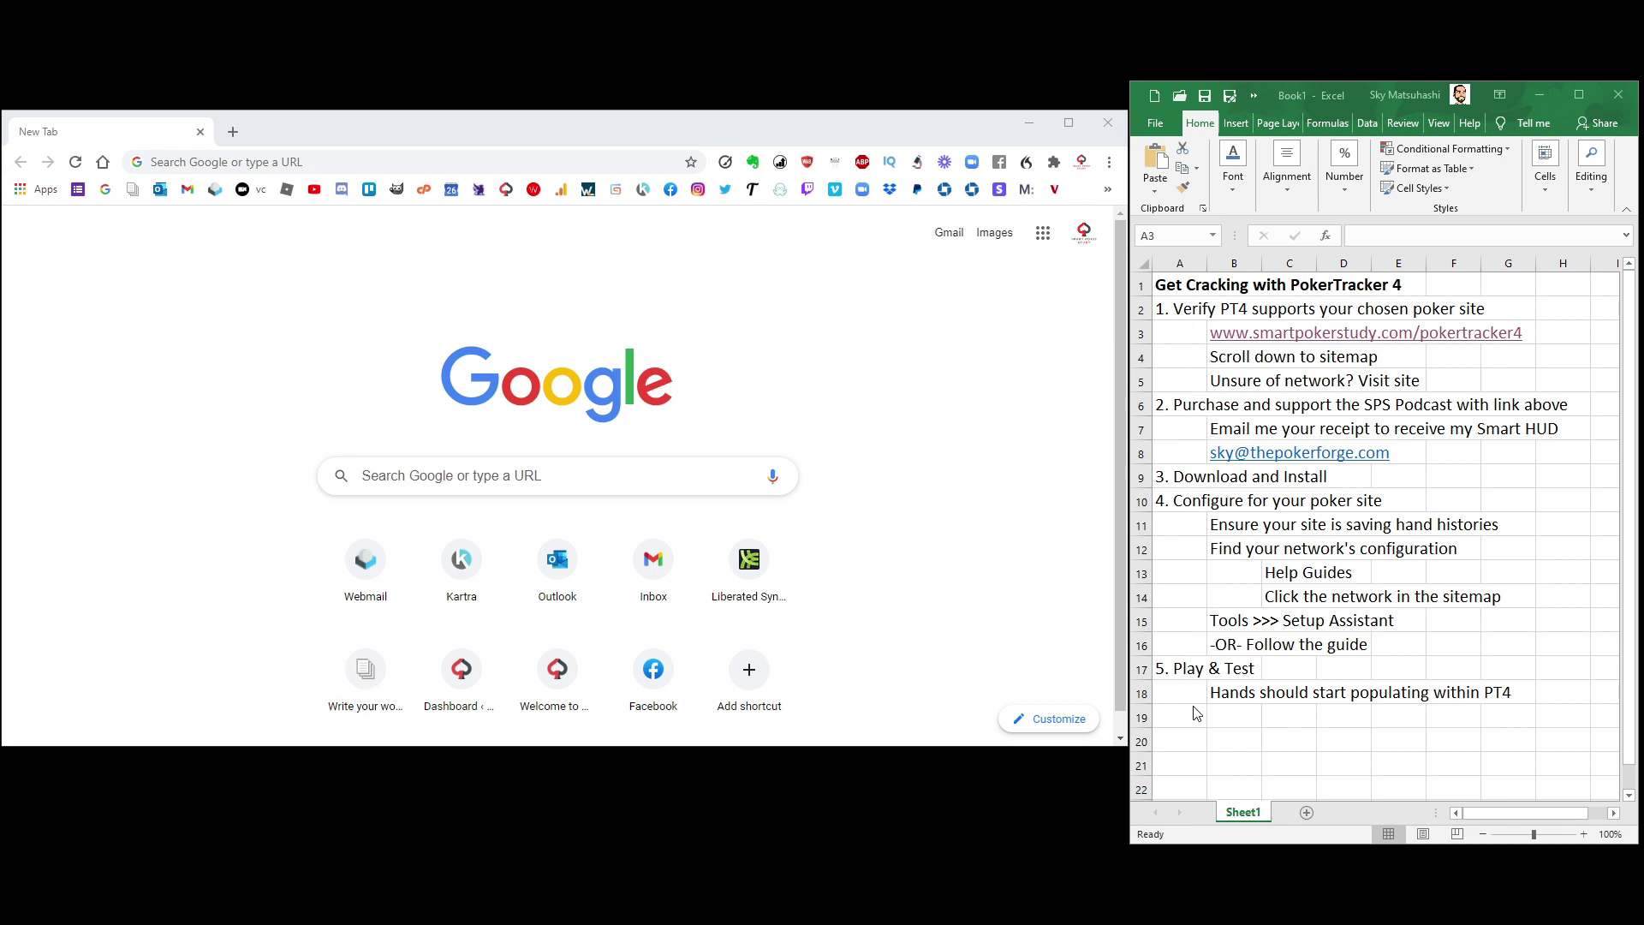
left_click(1175, 333)
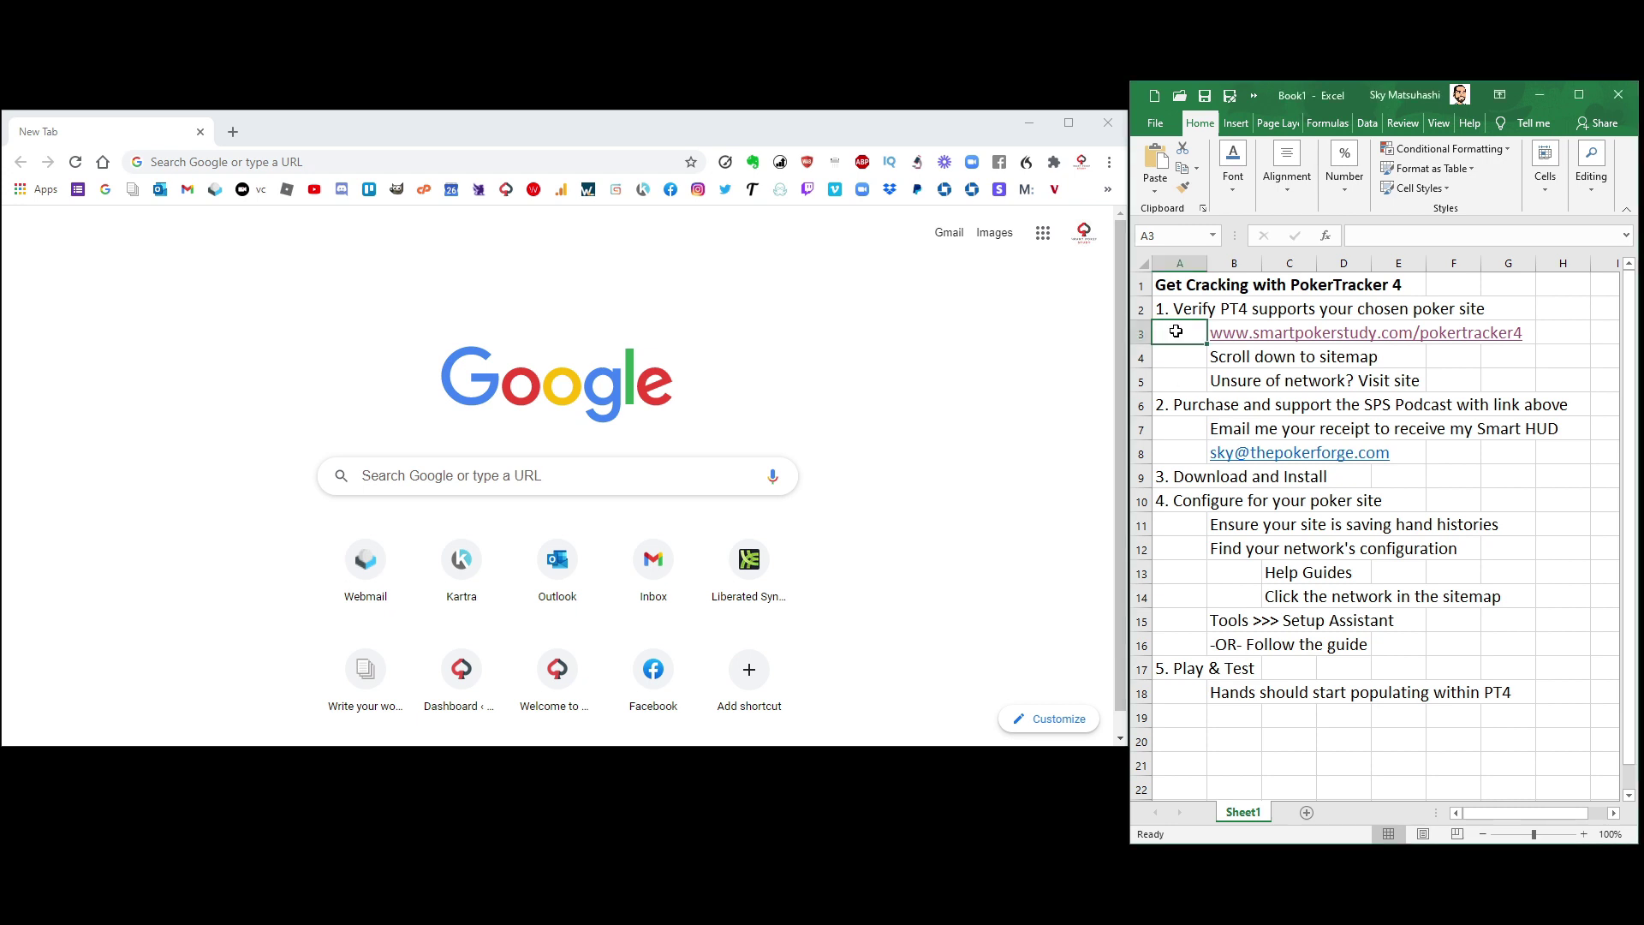
left_click(1192, 308)
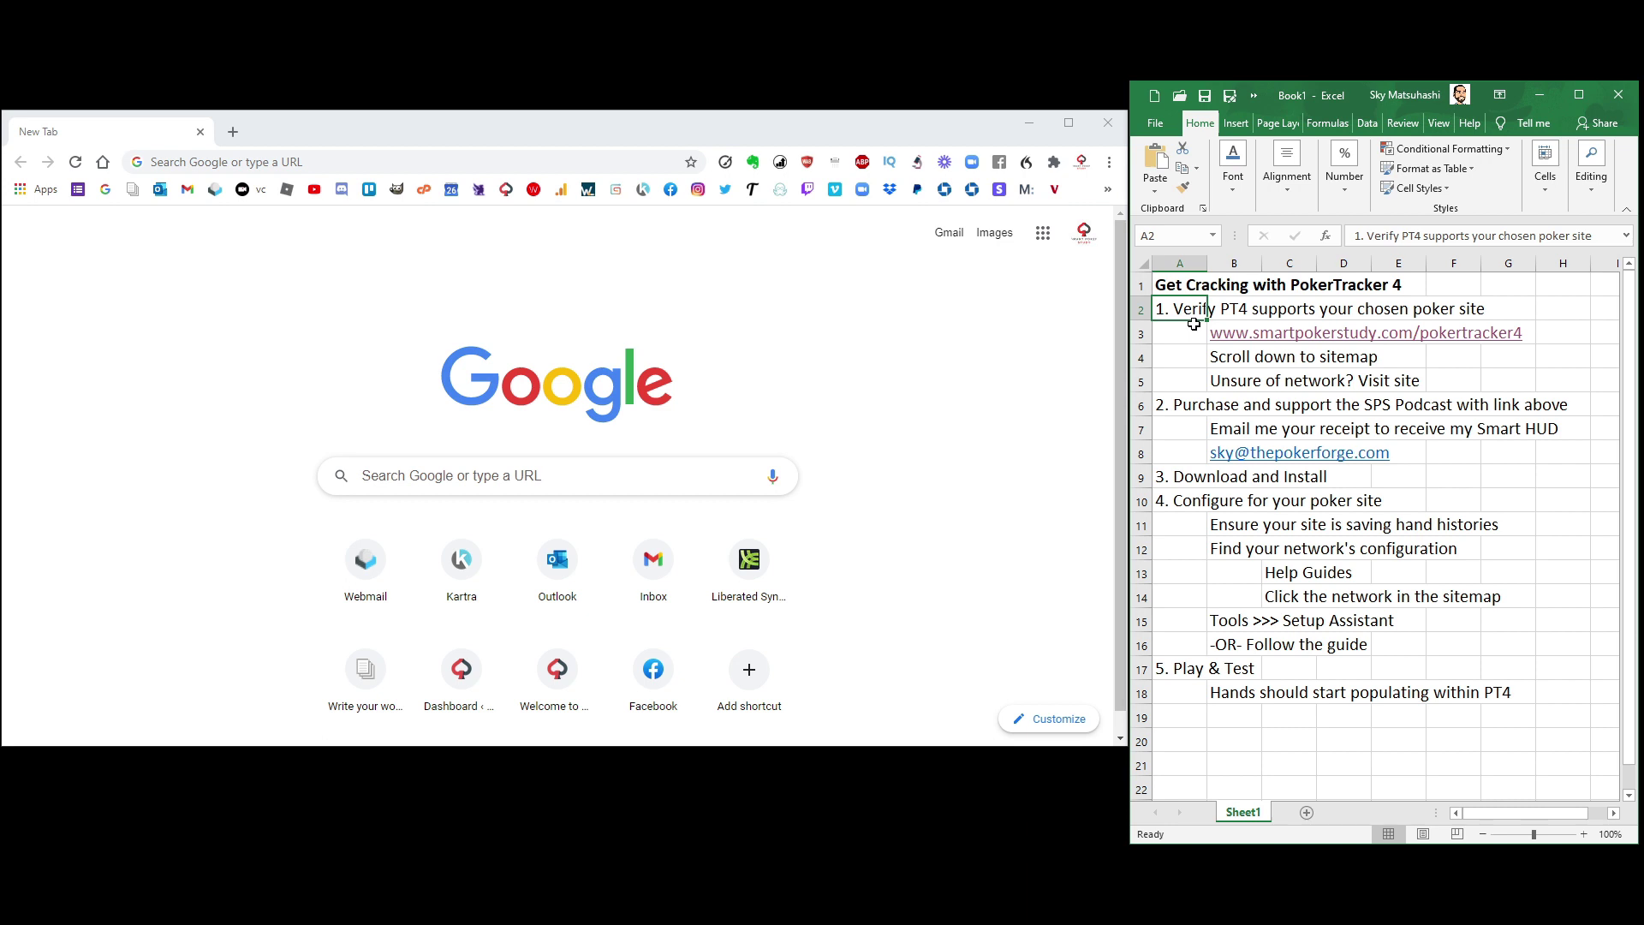
left_click(1194, 325)
left_click(1274, 333)
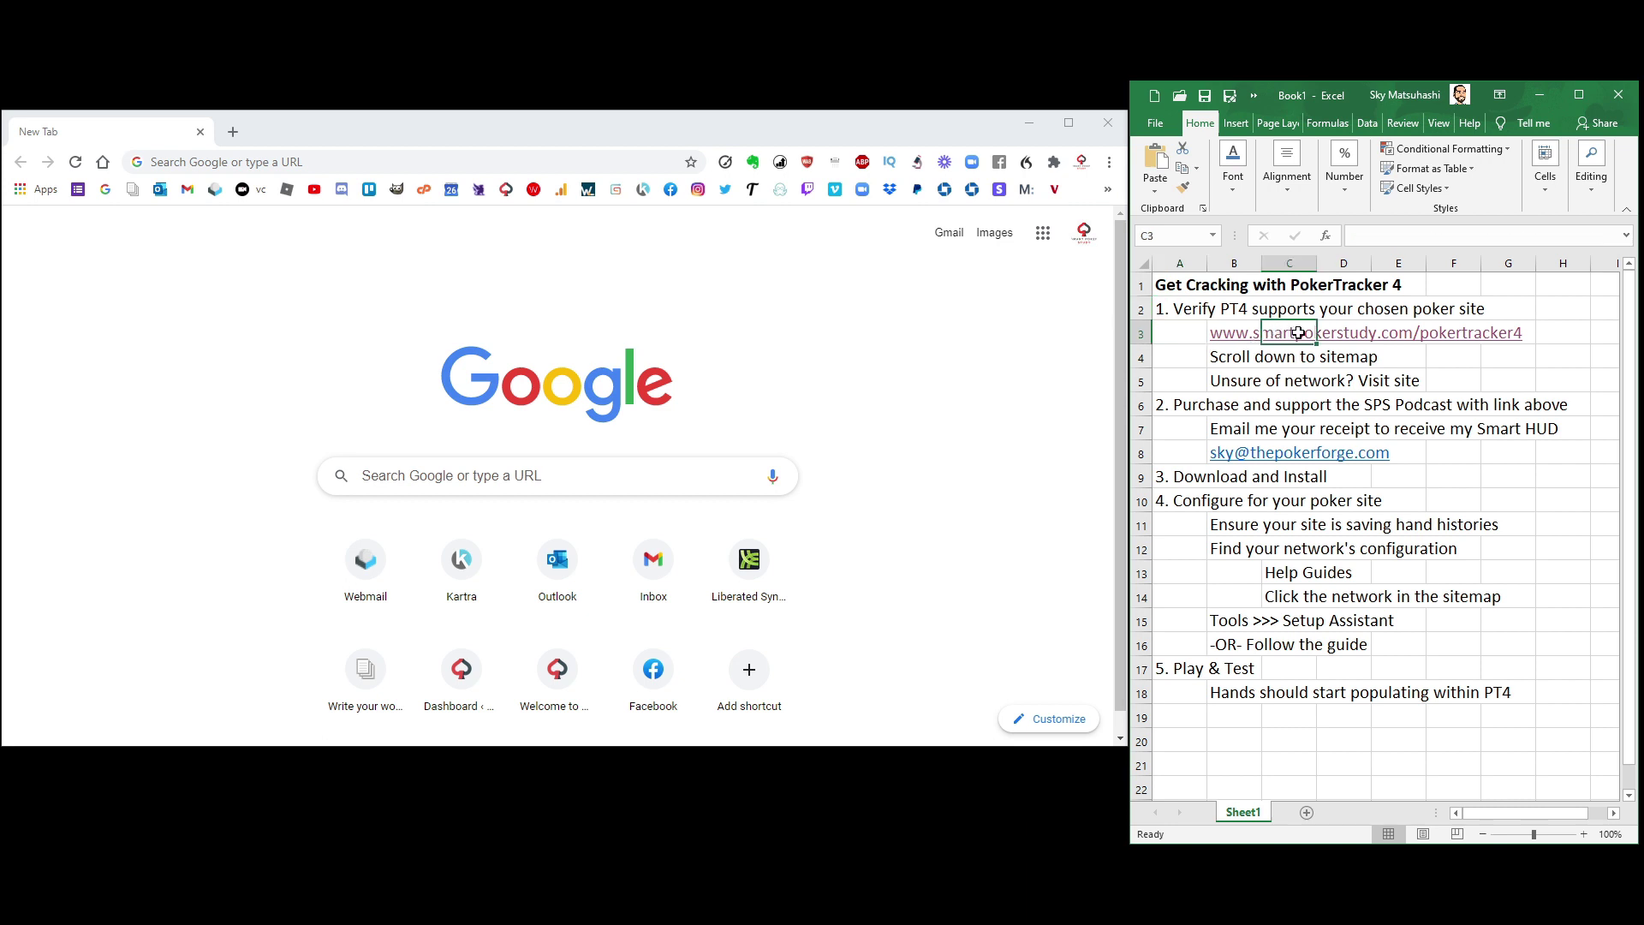
left_click(1328, 334)
left_click(1233, 331)
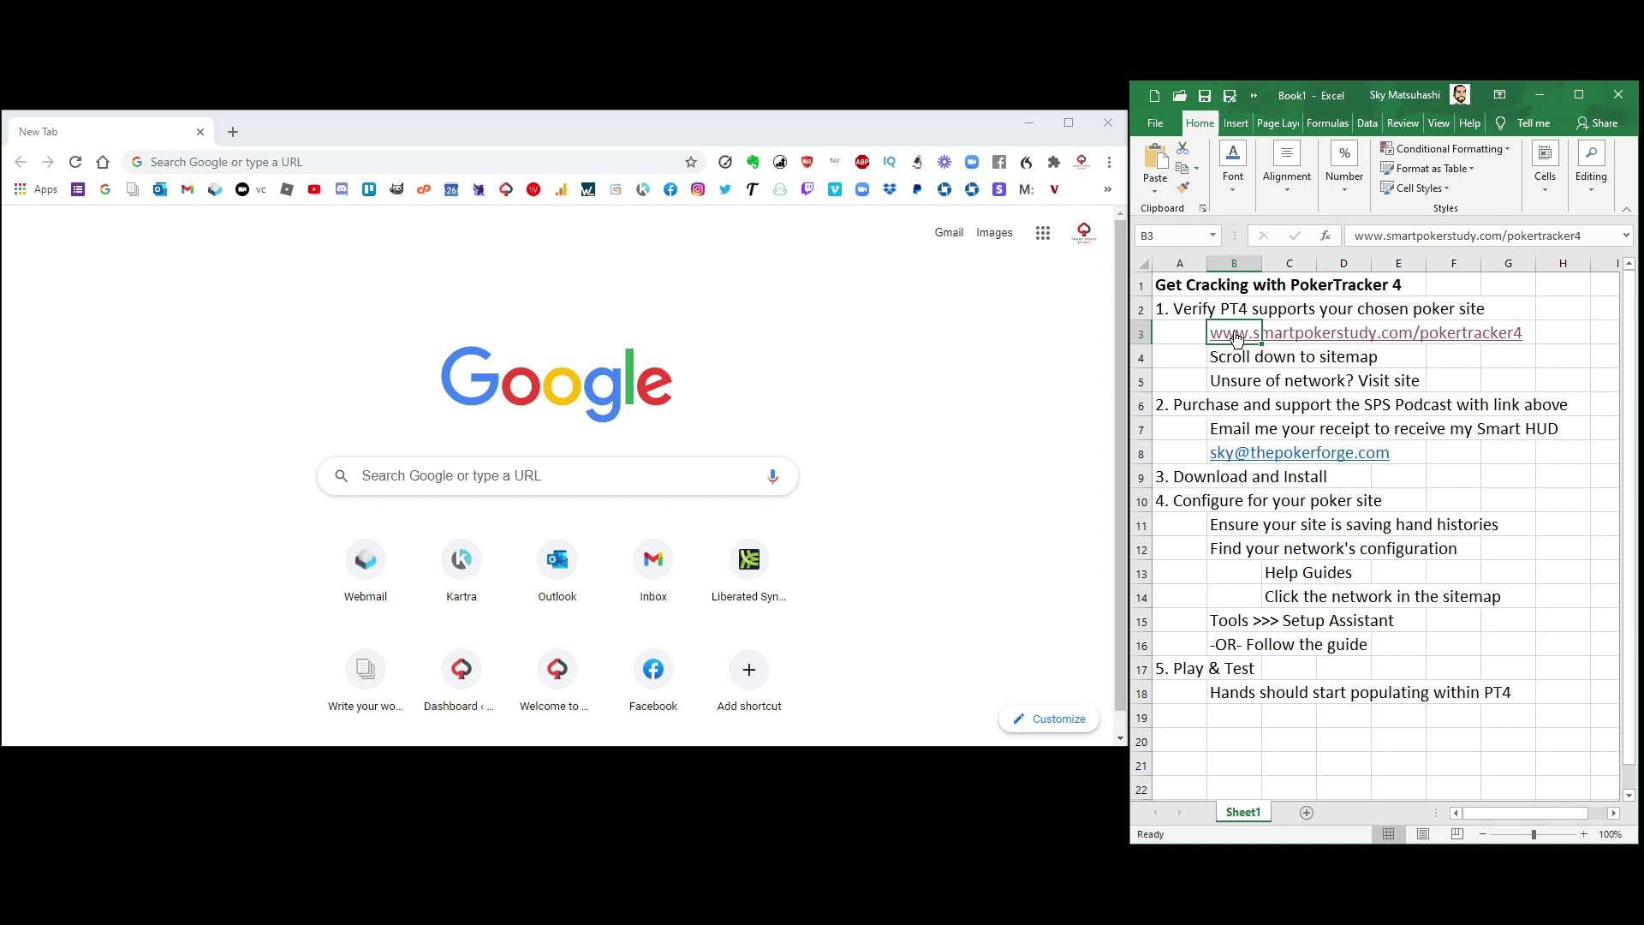
left_click(1235, 337)
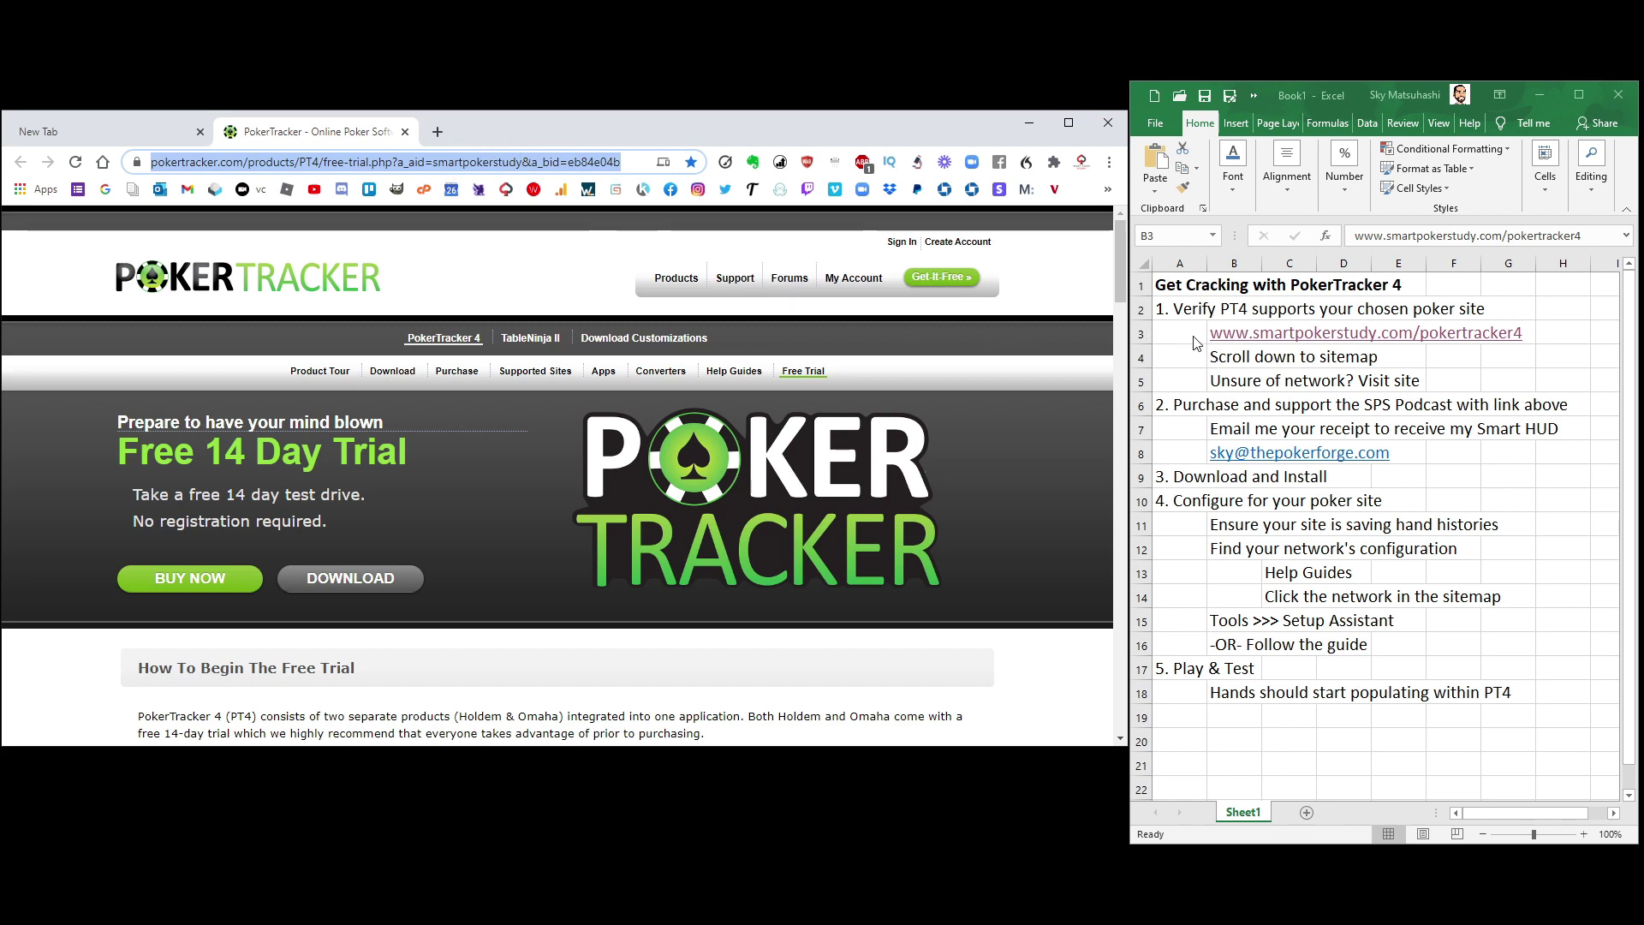
Follow the "Scroll down to sitemap" checklist item and review the PT4 Supported Sites list in the PokerTracker page footer.
left_click(1216, 334)
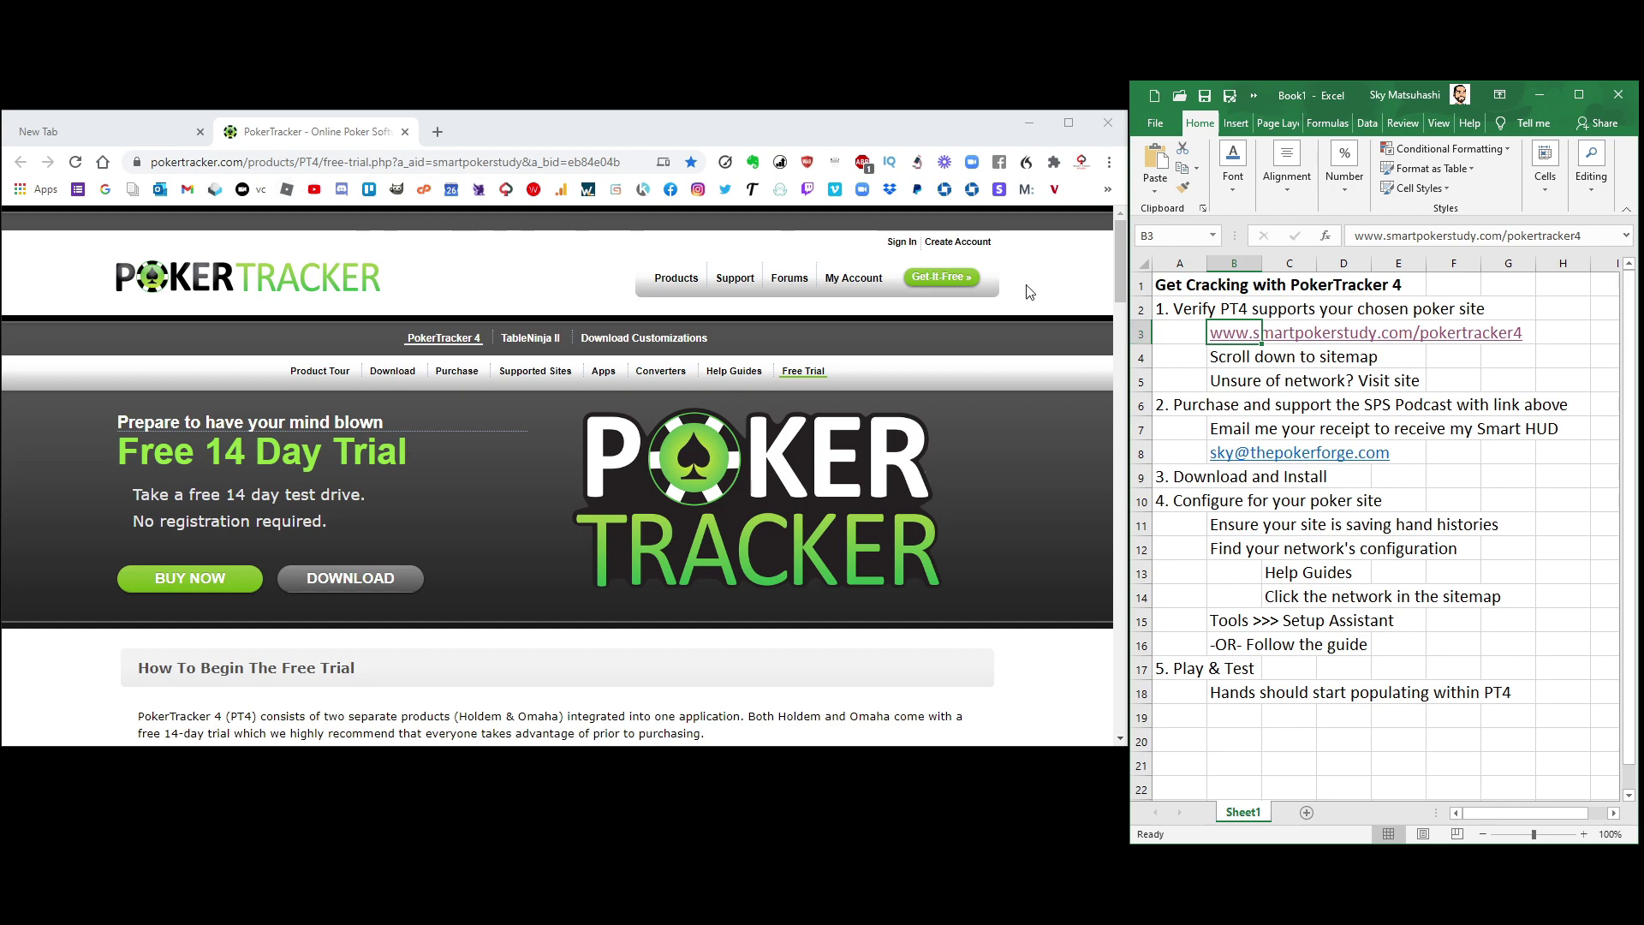
left_click(1231, 356)
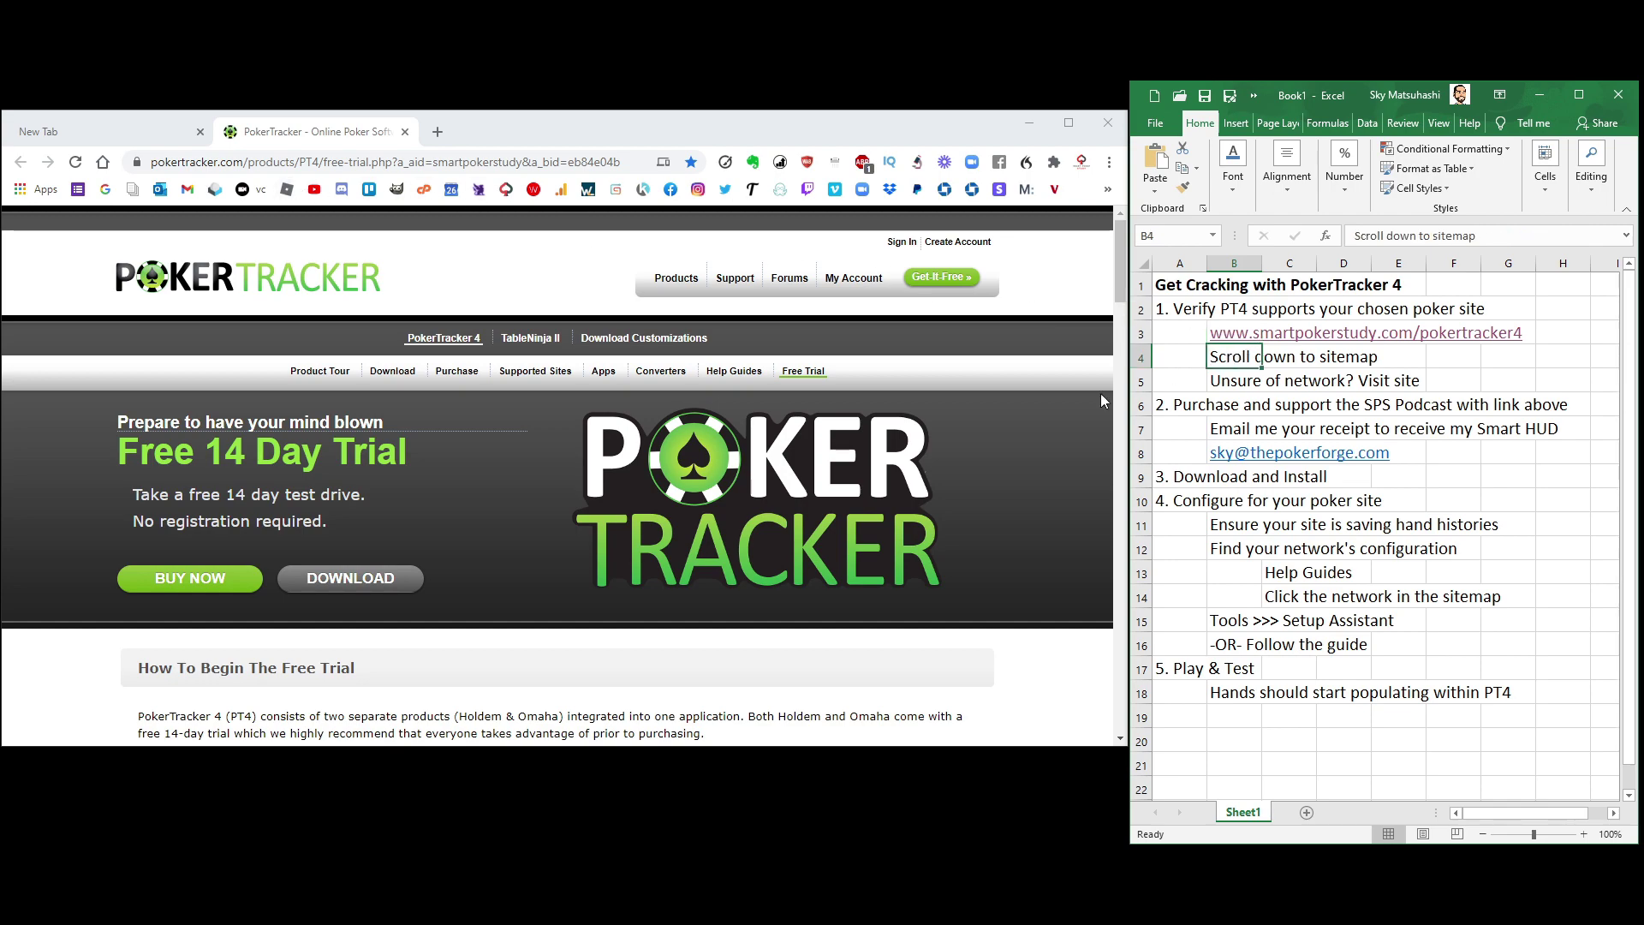
scroll(687, 409, "down", 15)
scroll(688, 411, "down", 10)
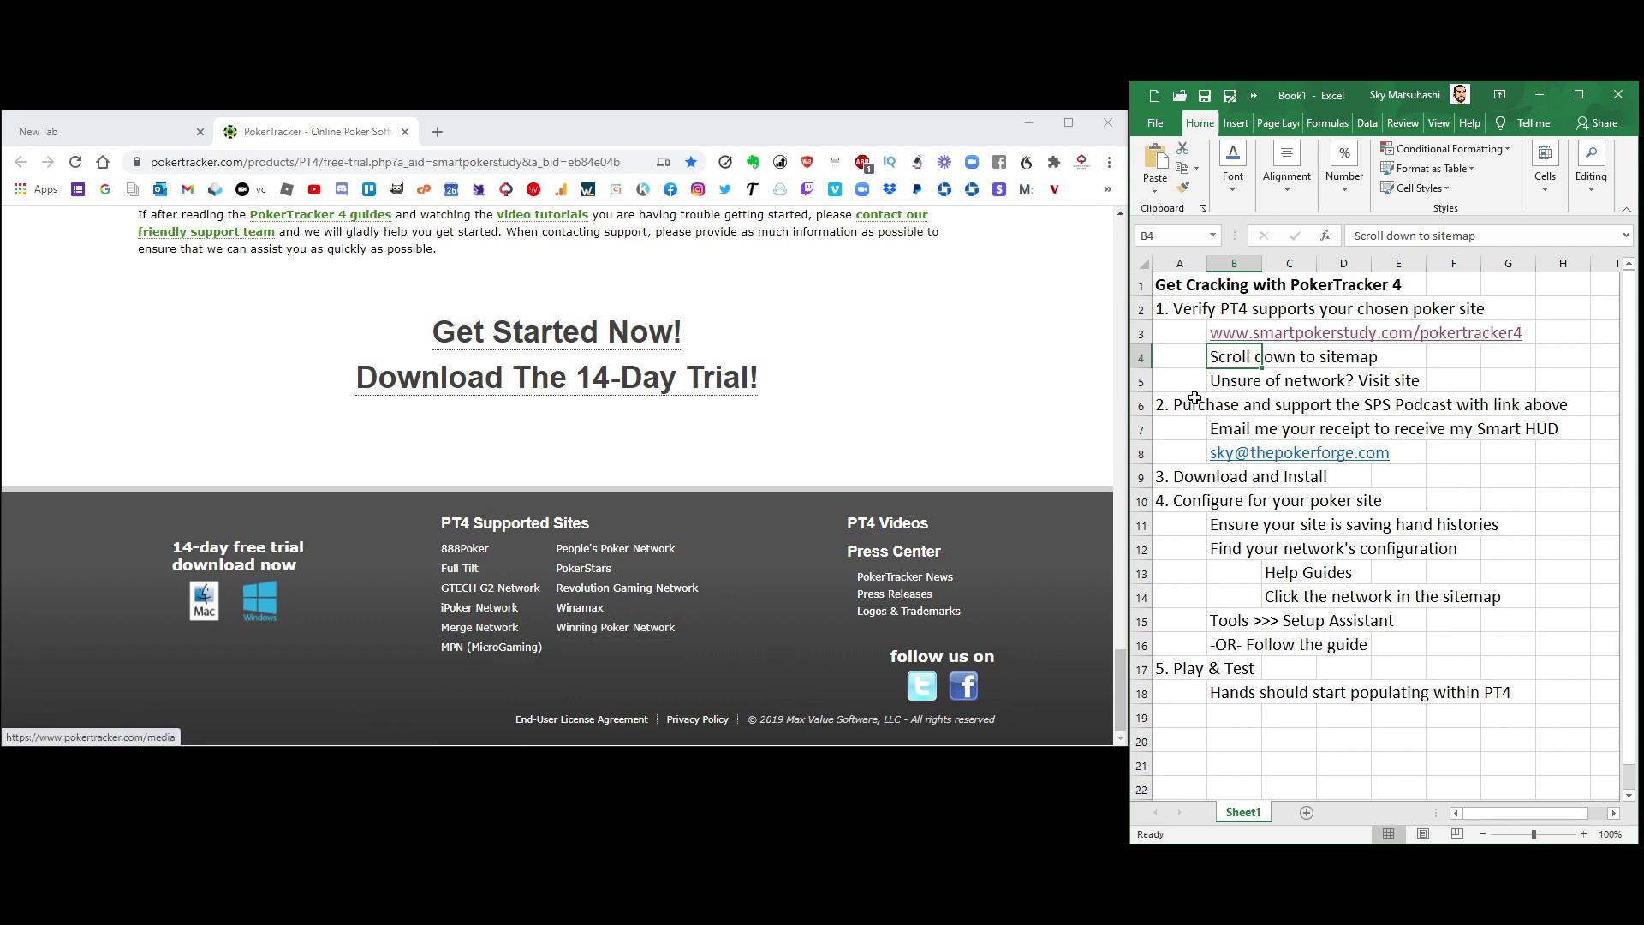
Open americascardroom.eu in a new browser tab and check the page footer for the site's poker network logo.
left_click(1239, 381)
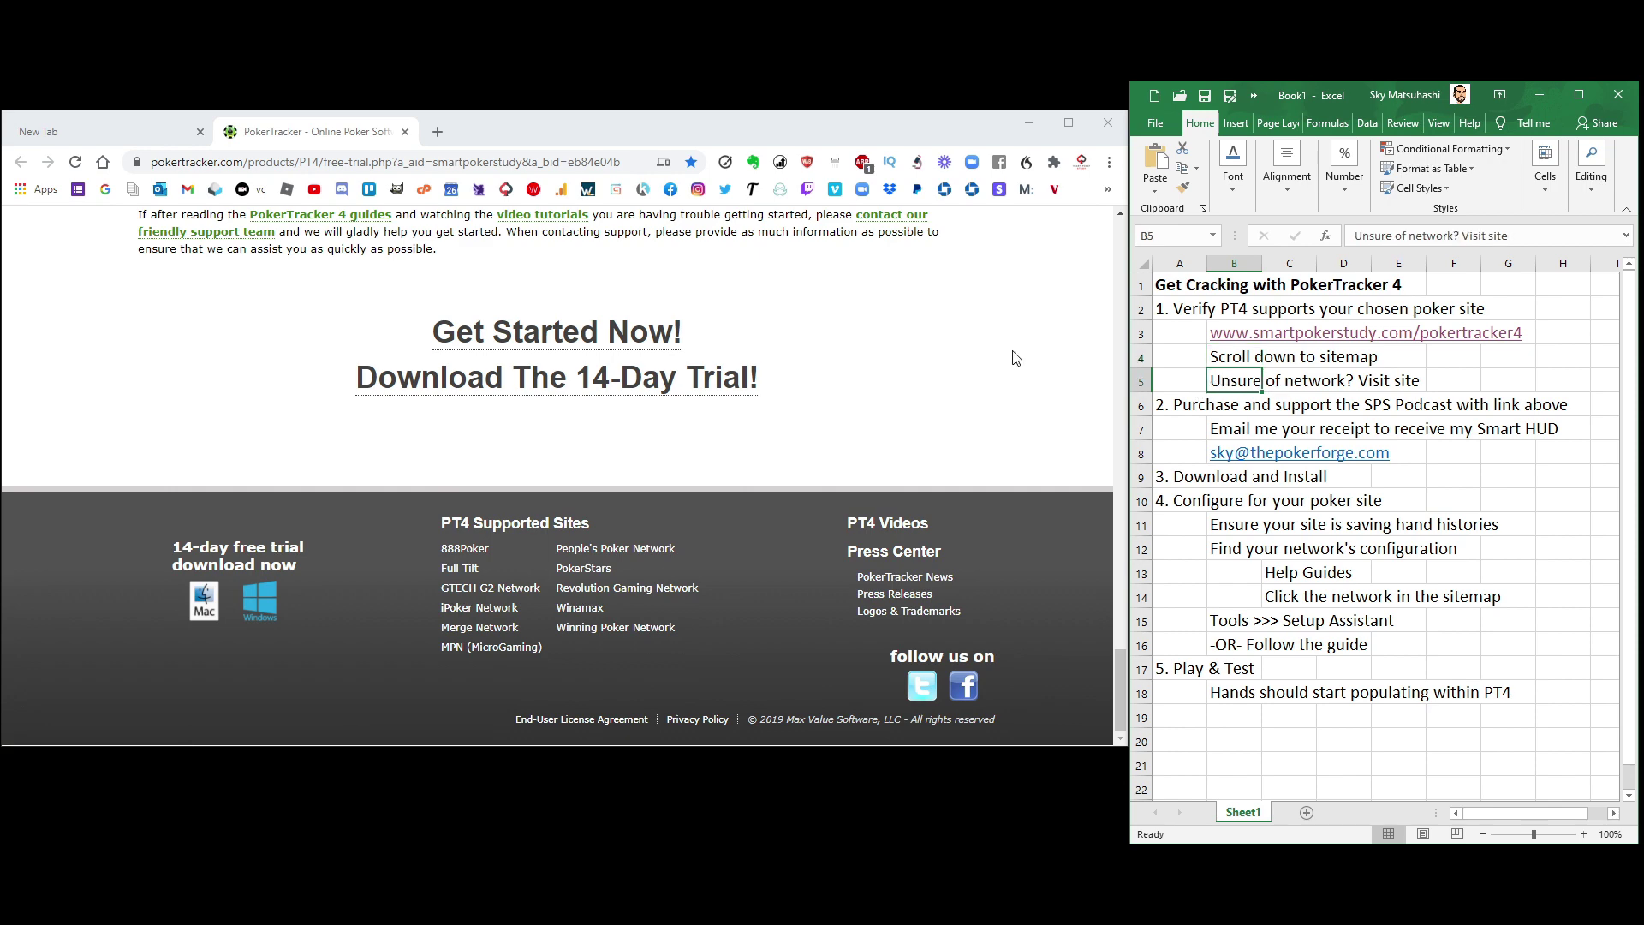
left_click(440, 135)
type("amer")
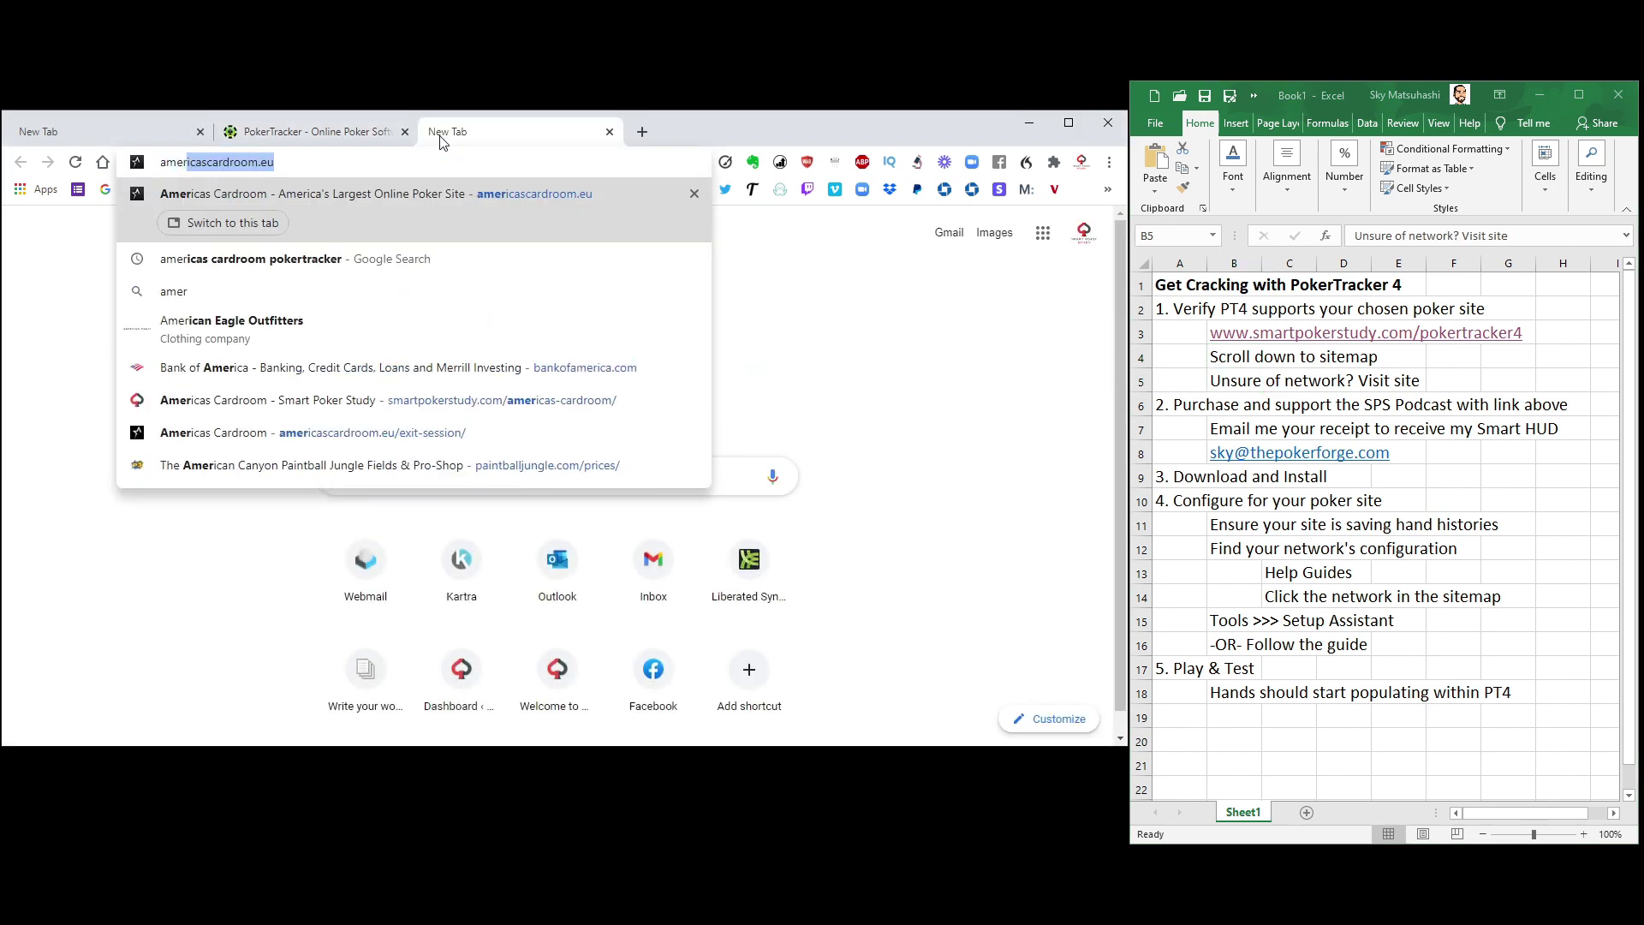
key("Return")
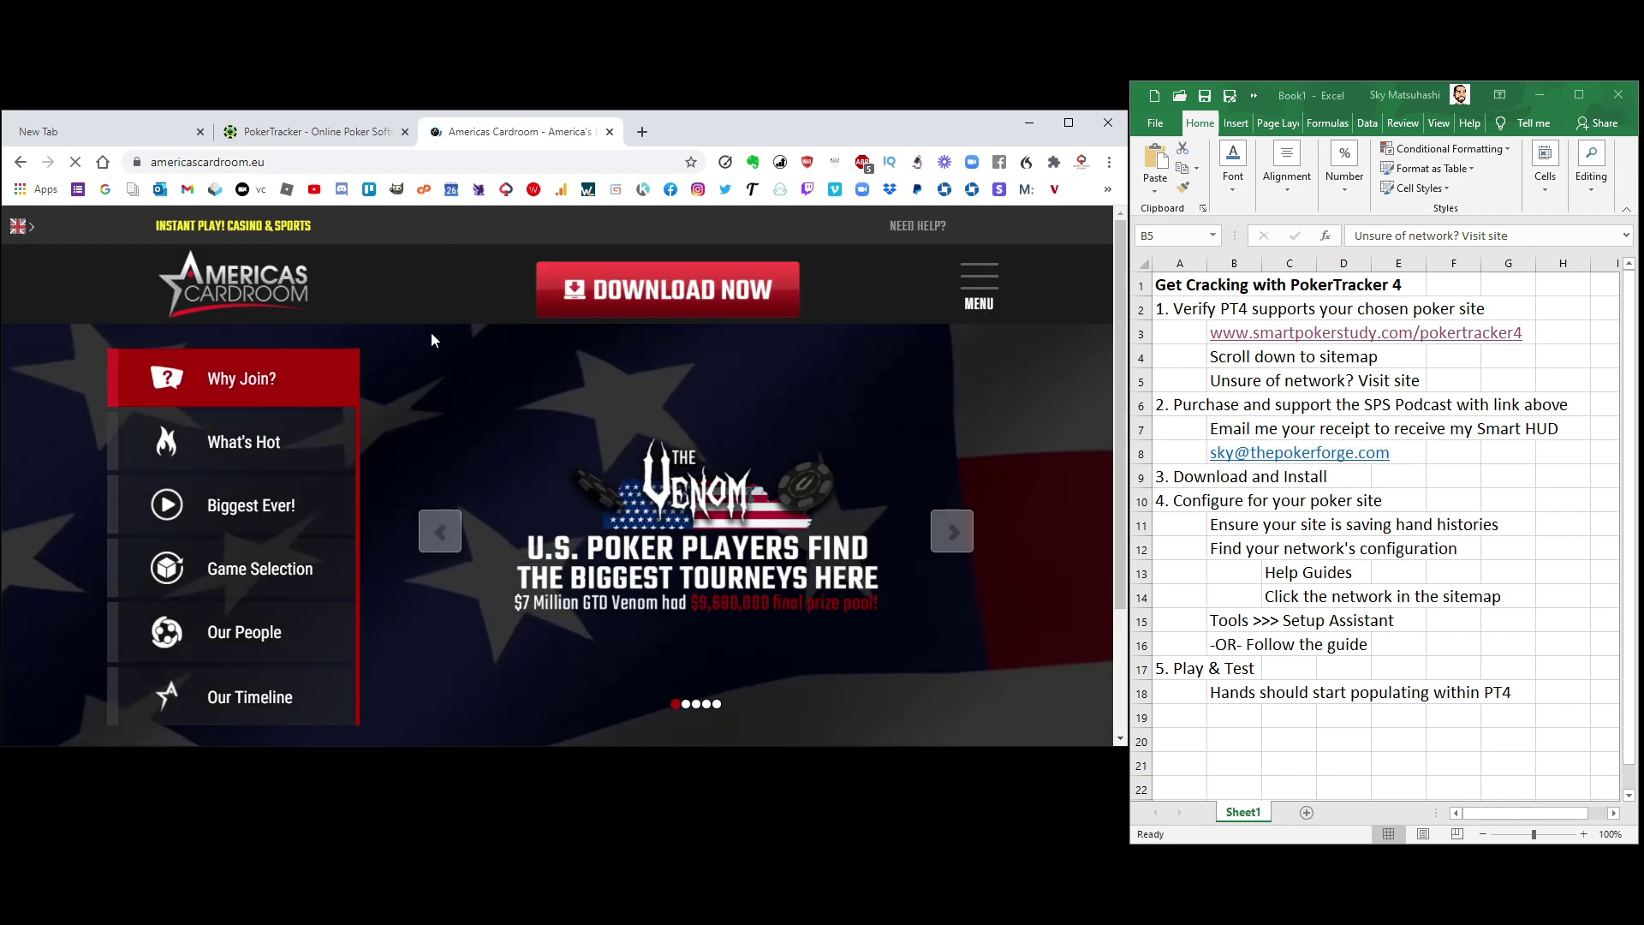
scroll(689, 465, "down", 1)
scroll(690, 465, "down", 1)
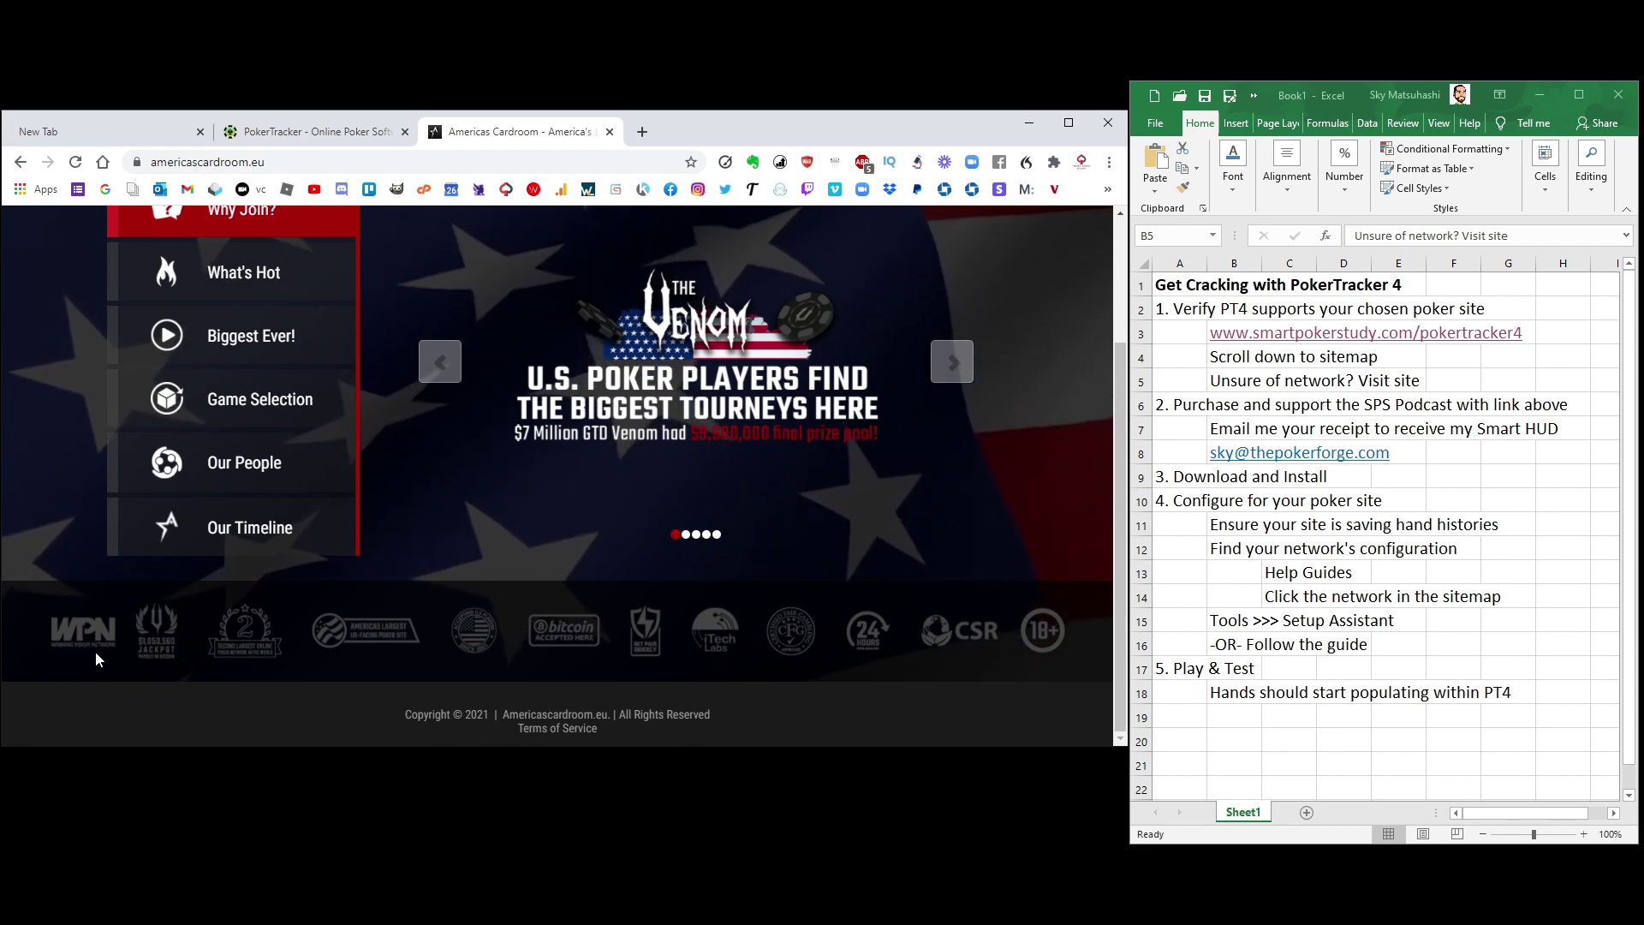
Return to the top of the PokerTracker free trial page and select the "3. Download and Install" checklist item.
left_click(345, 133)
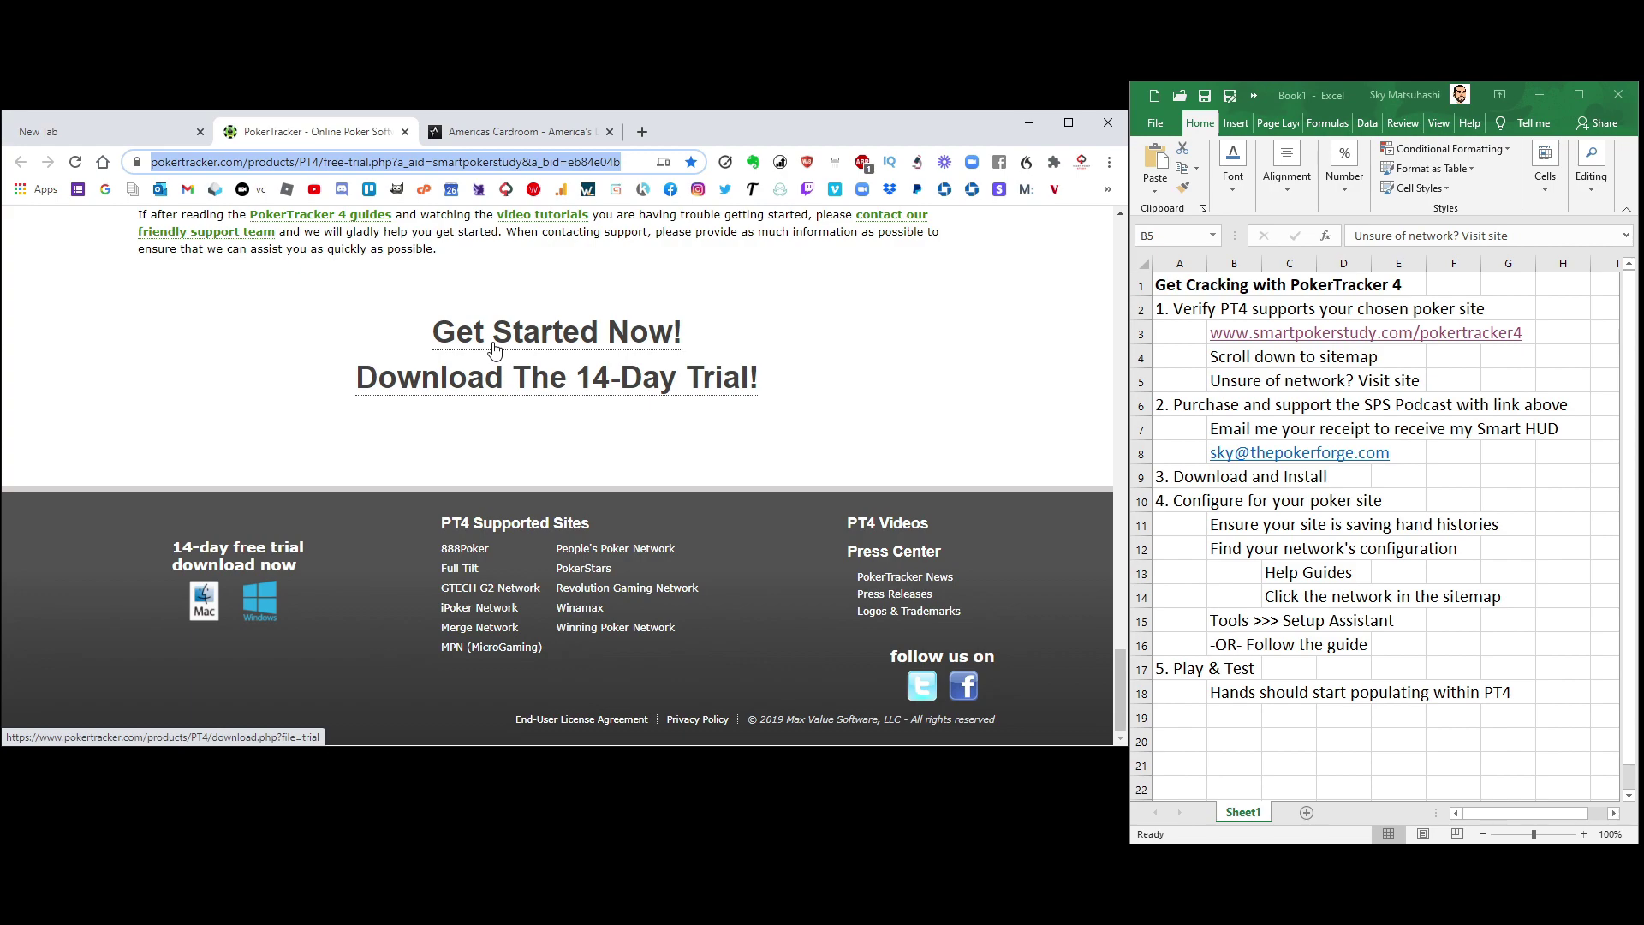
scroll(494, 349, "up", 1)
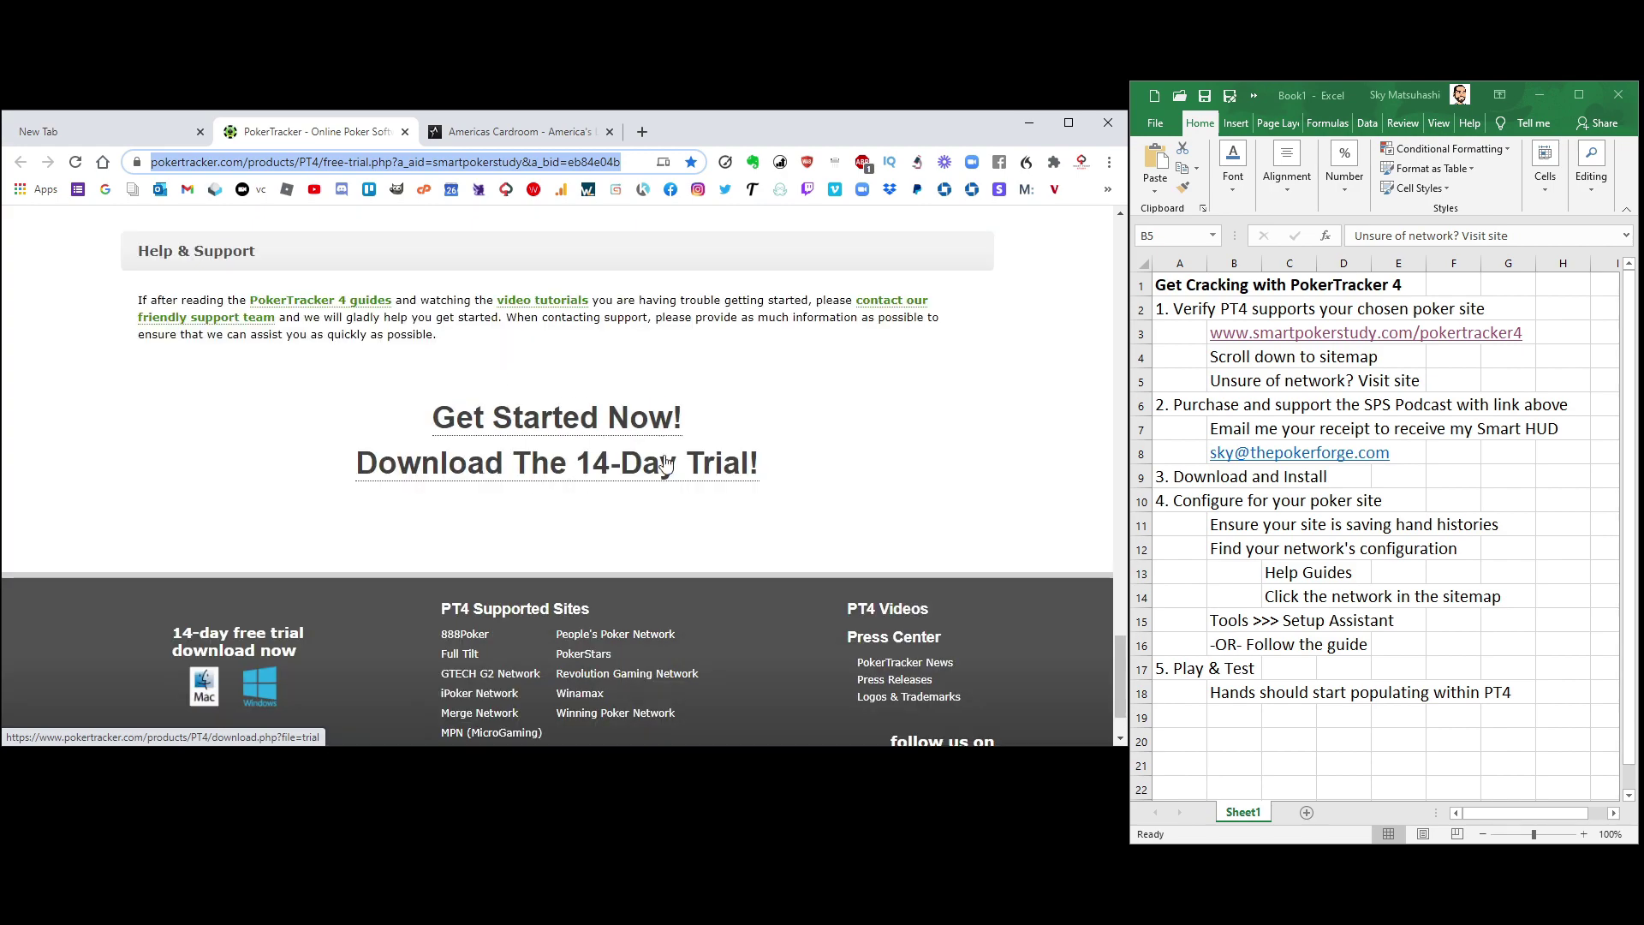
scroll(589, 501, "up", 5)
scroll(591, 498, "up", 10)
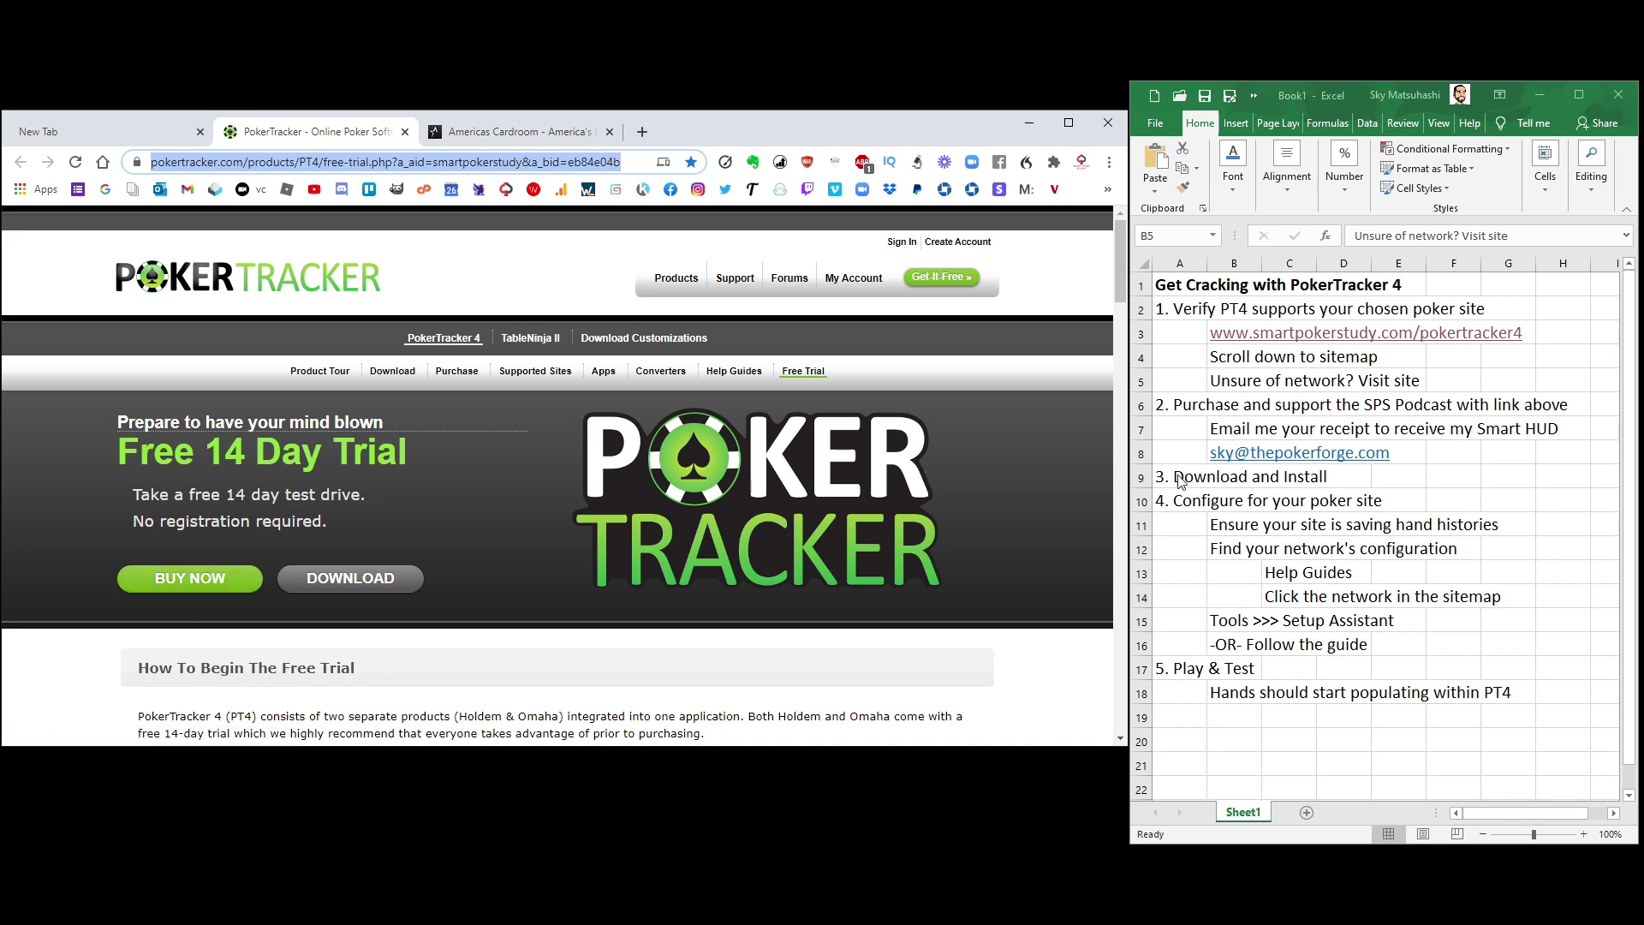
left_click(1208, 478)
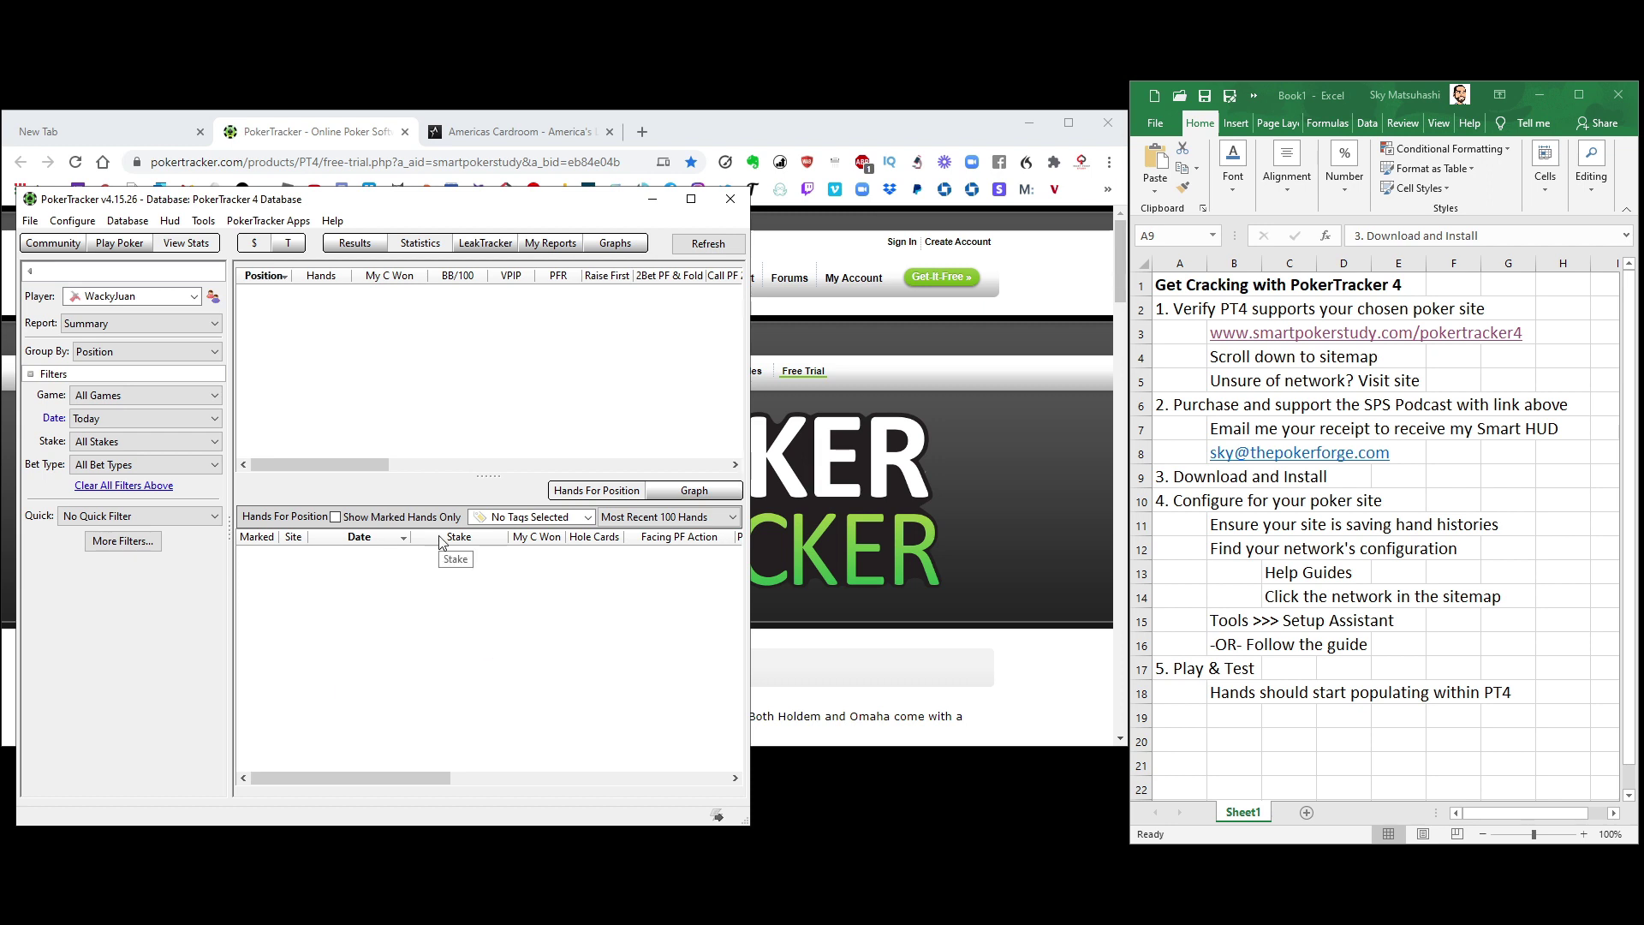
Minimize PokerTracker 4 and move through checklist item 4 to "Ensure your site is saving hand histories".
left_click(1180, 501)
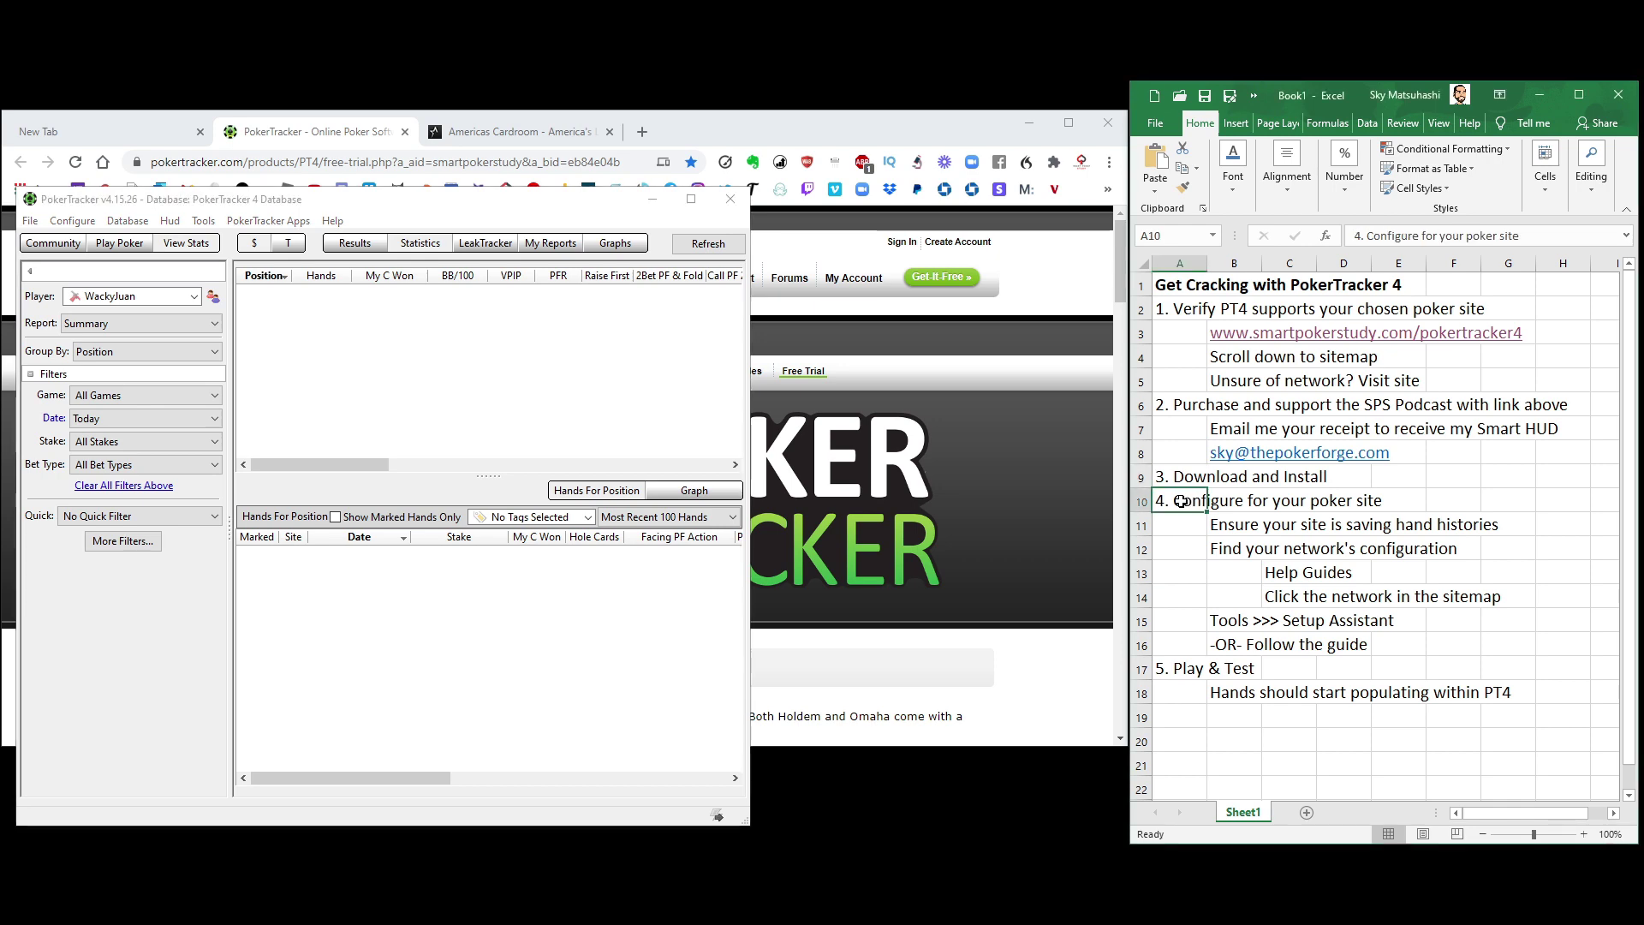
left_click(651, 199)
left_click(1230, 524)
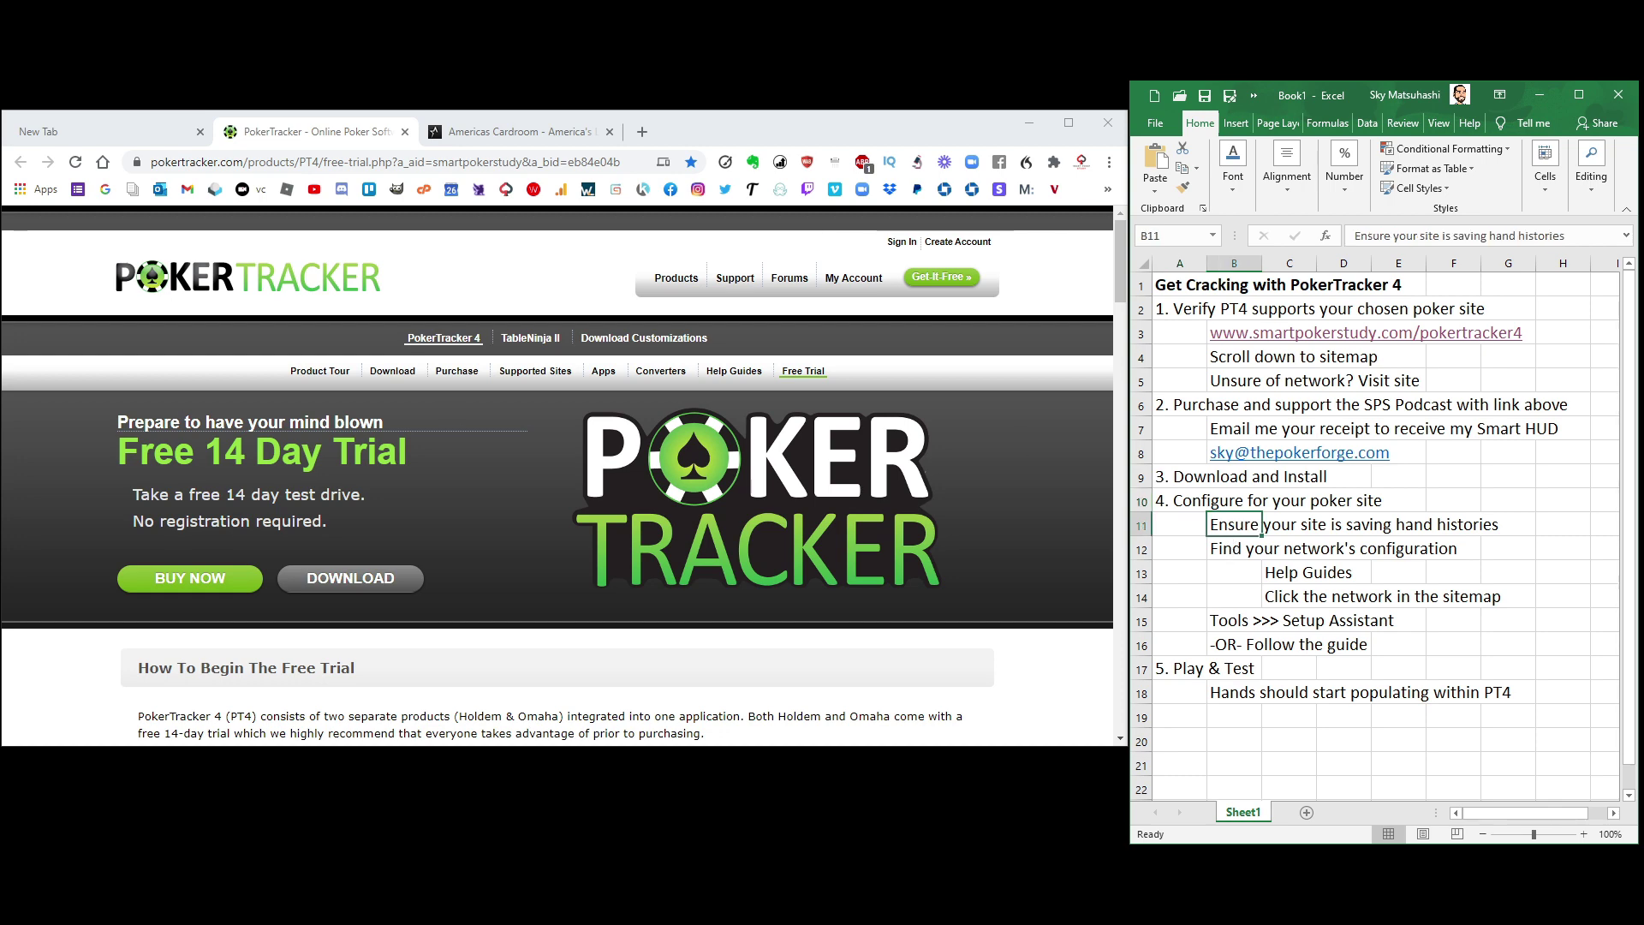
Switch to the AmericasCardRoom lobby and open its Hand Histories settings.
key("alt+Tab")
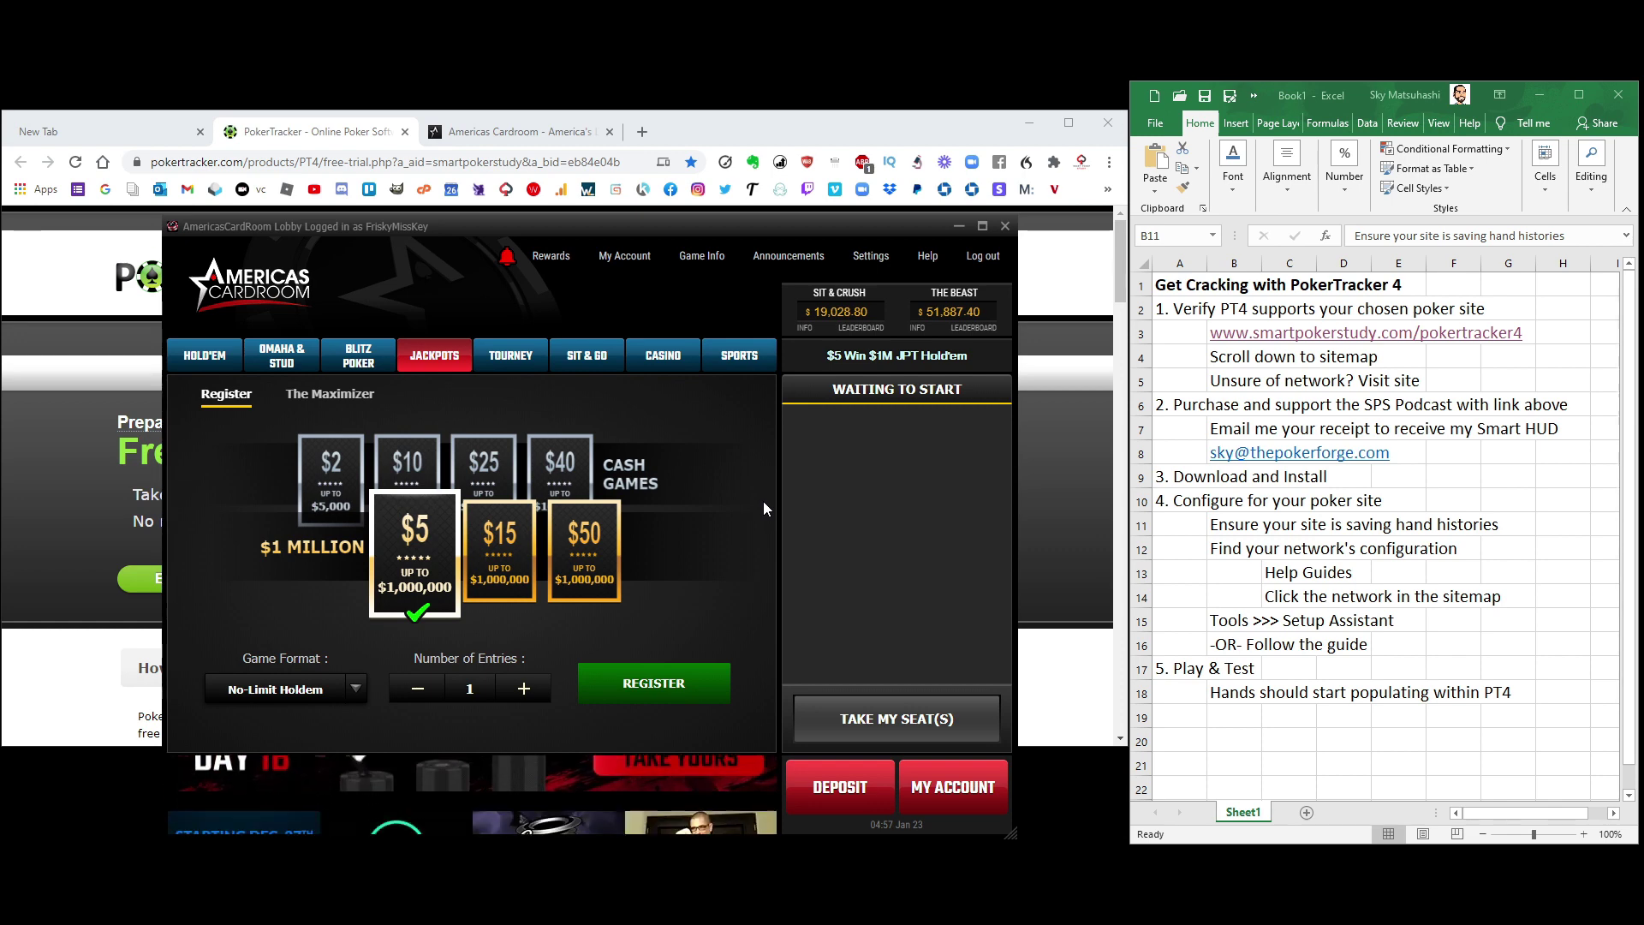
left_click(885, 261)
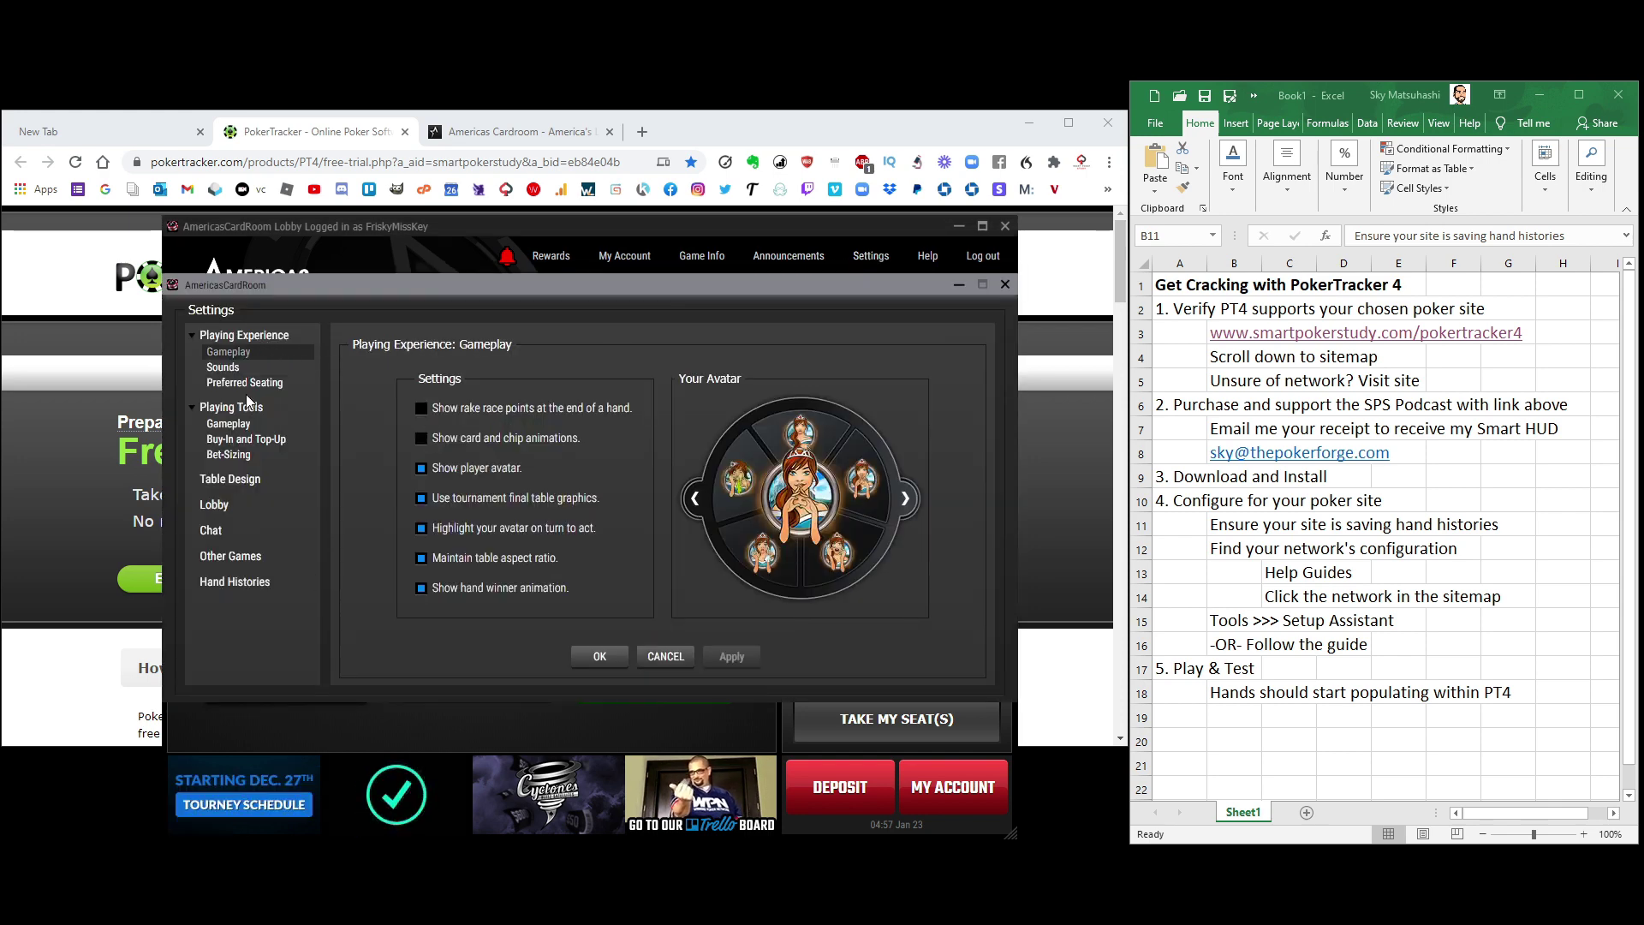
left_click(230, 582)
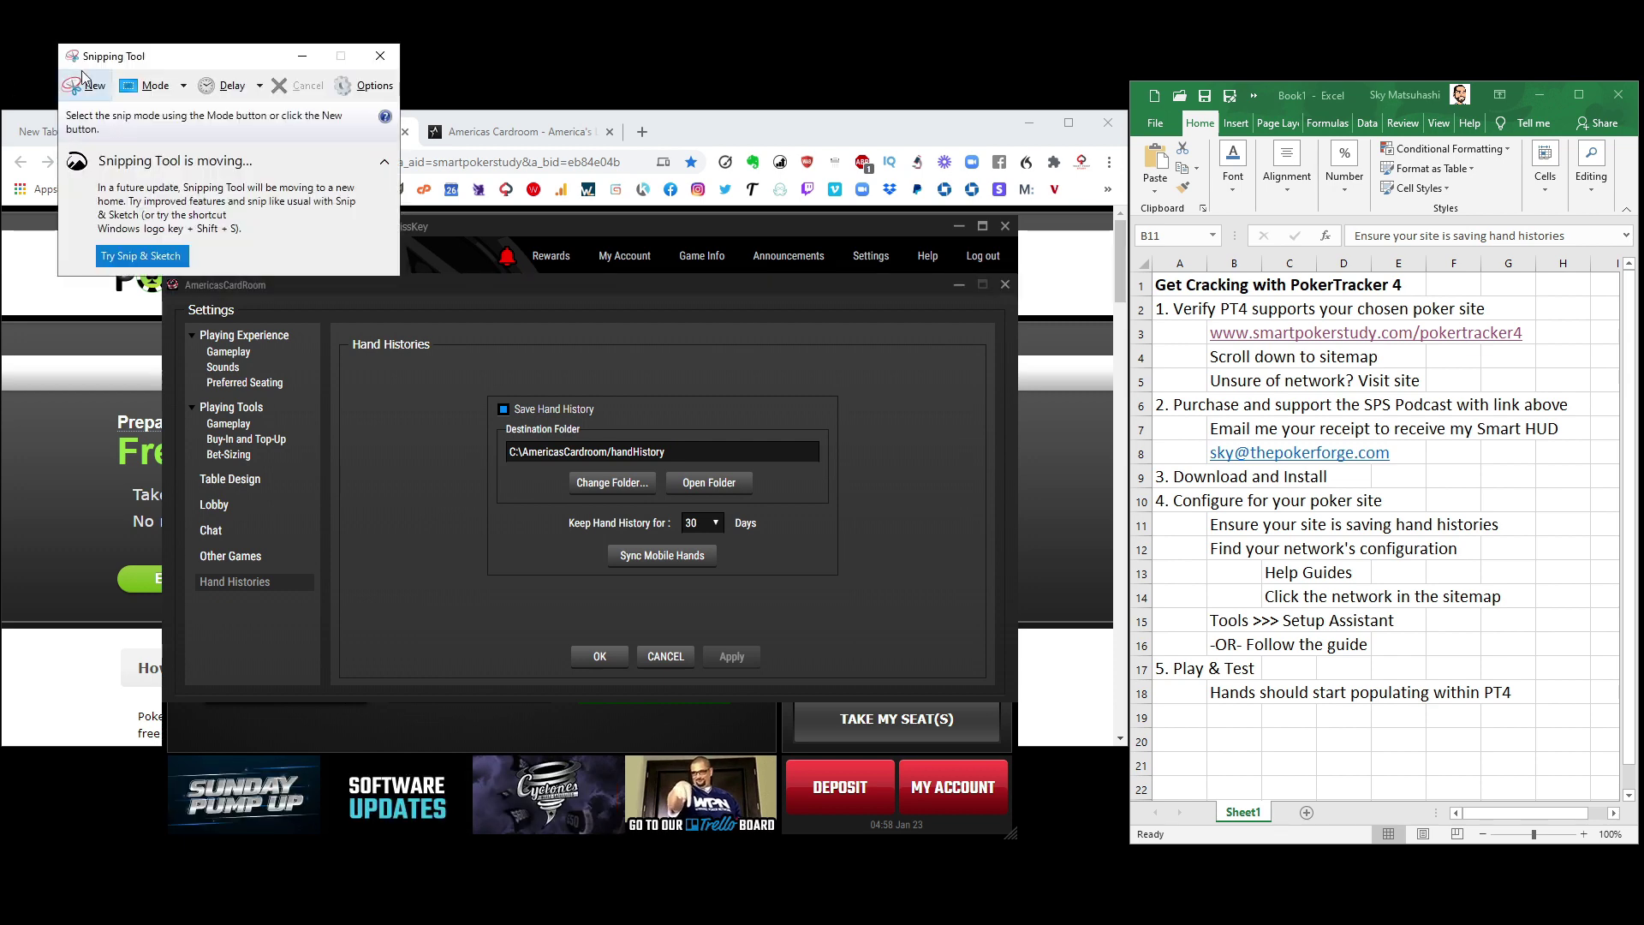
Capture a Snipping Tool screenshot of the Save Hand History settings and destination folder, and minimize the snip.
left_click(86, 88)
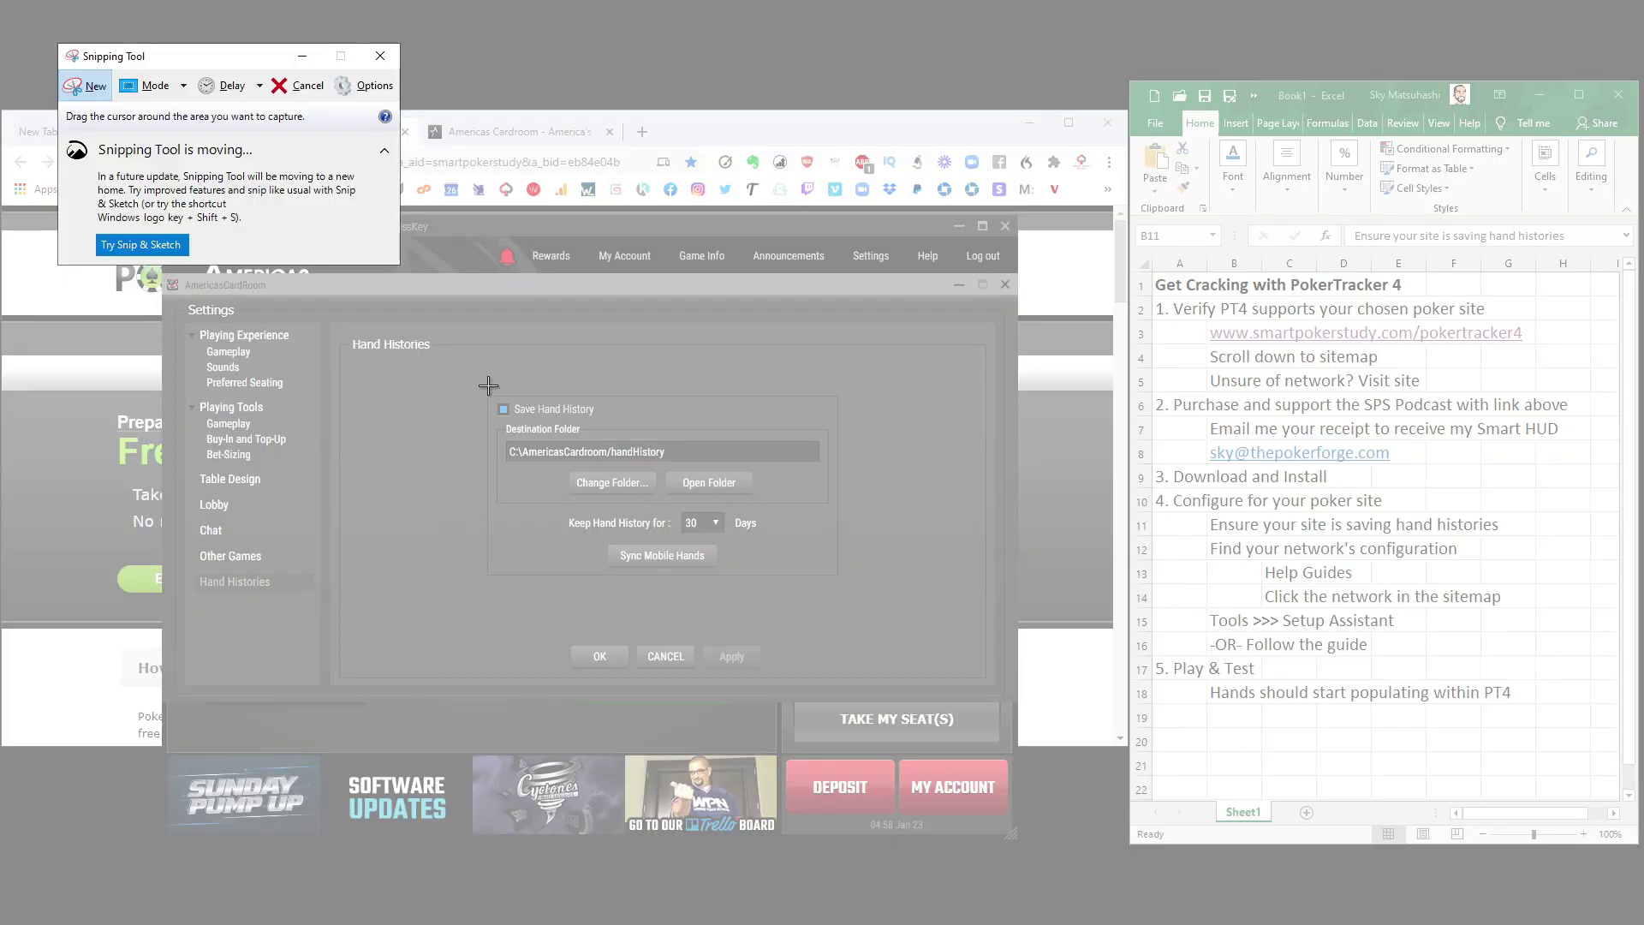
left_click_drag(460, 375, 892, 629)
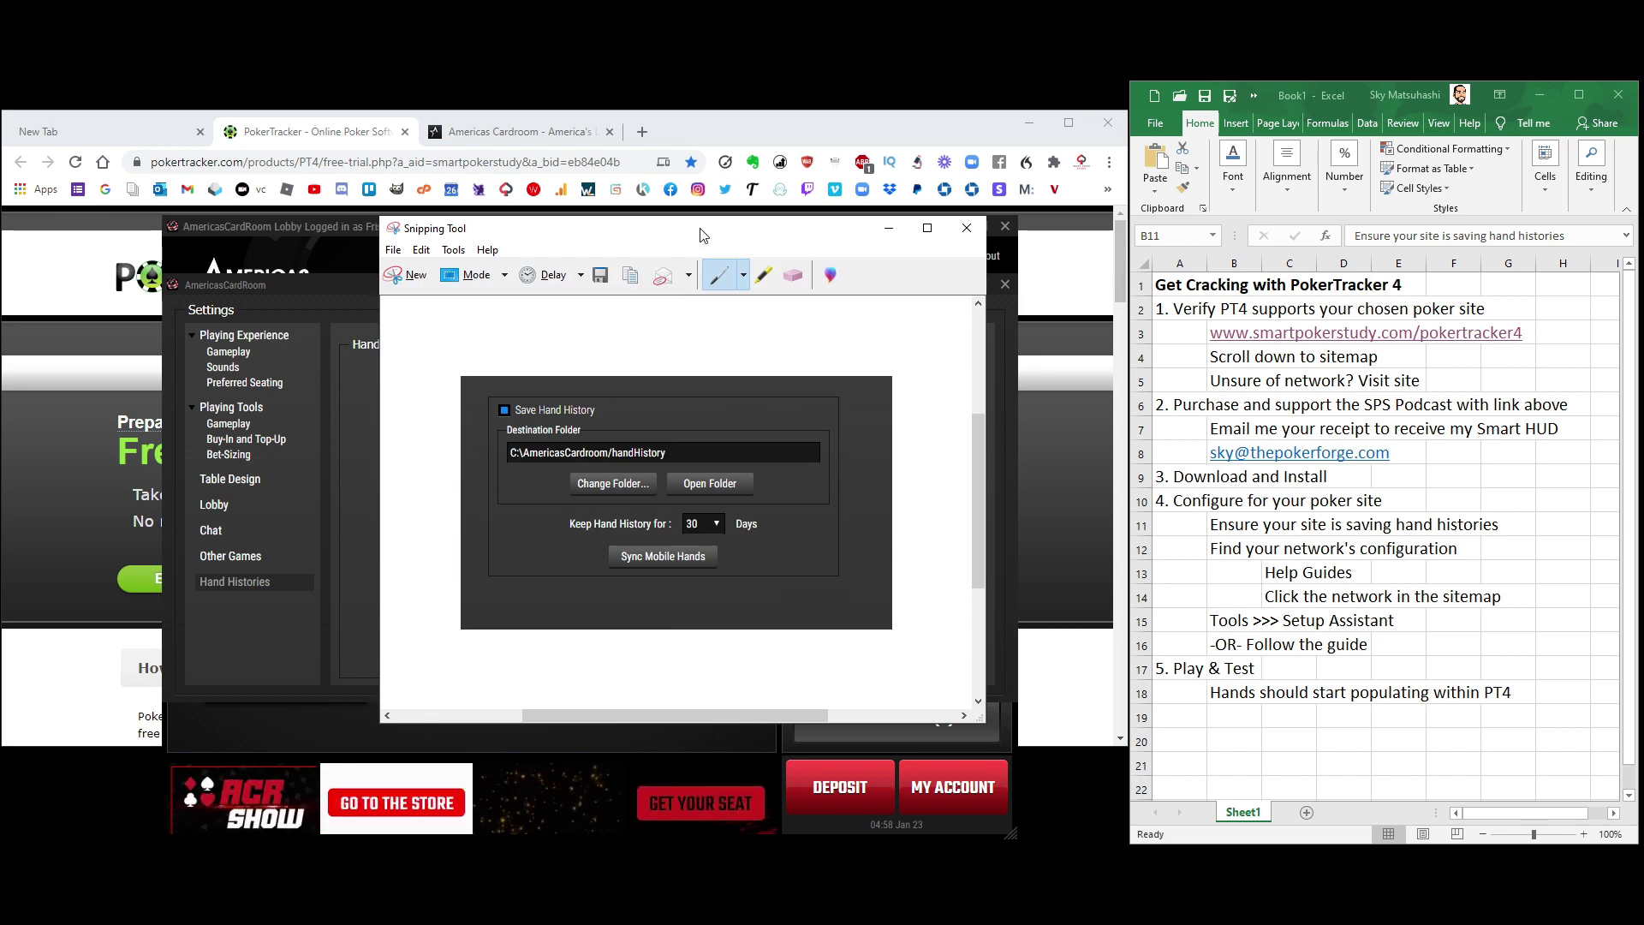
left_click(879, 234)
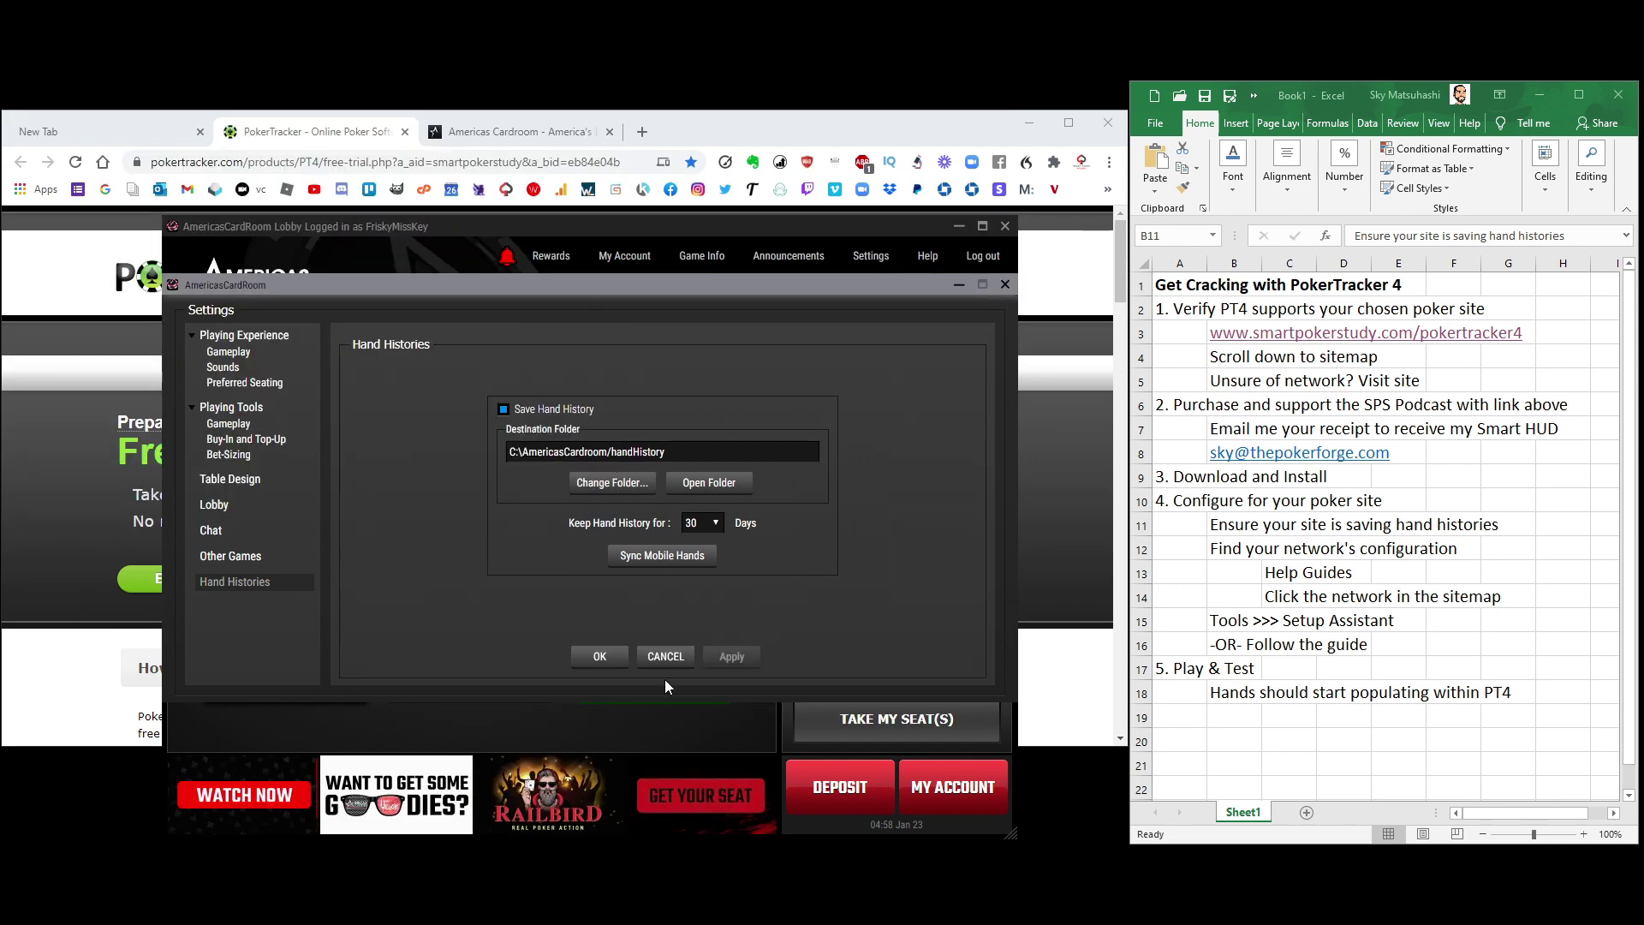
Cancel the AmericasCardRoom settings, minimize the lobby and select the "Find your network's configuration" checklist item.
left_click(668, 657)
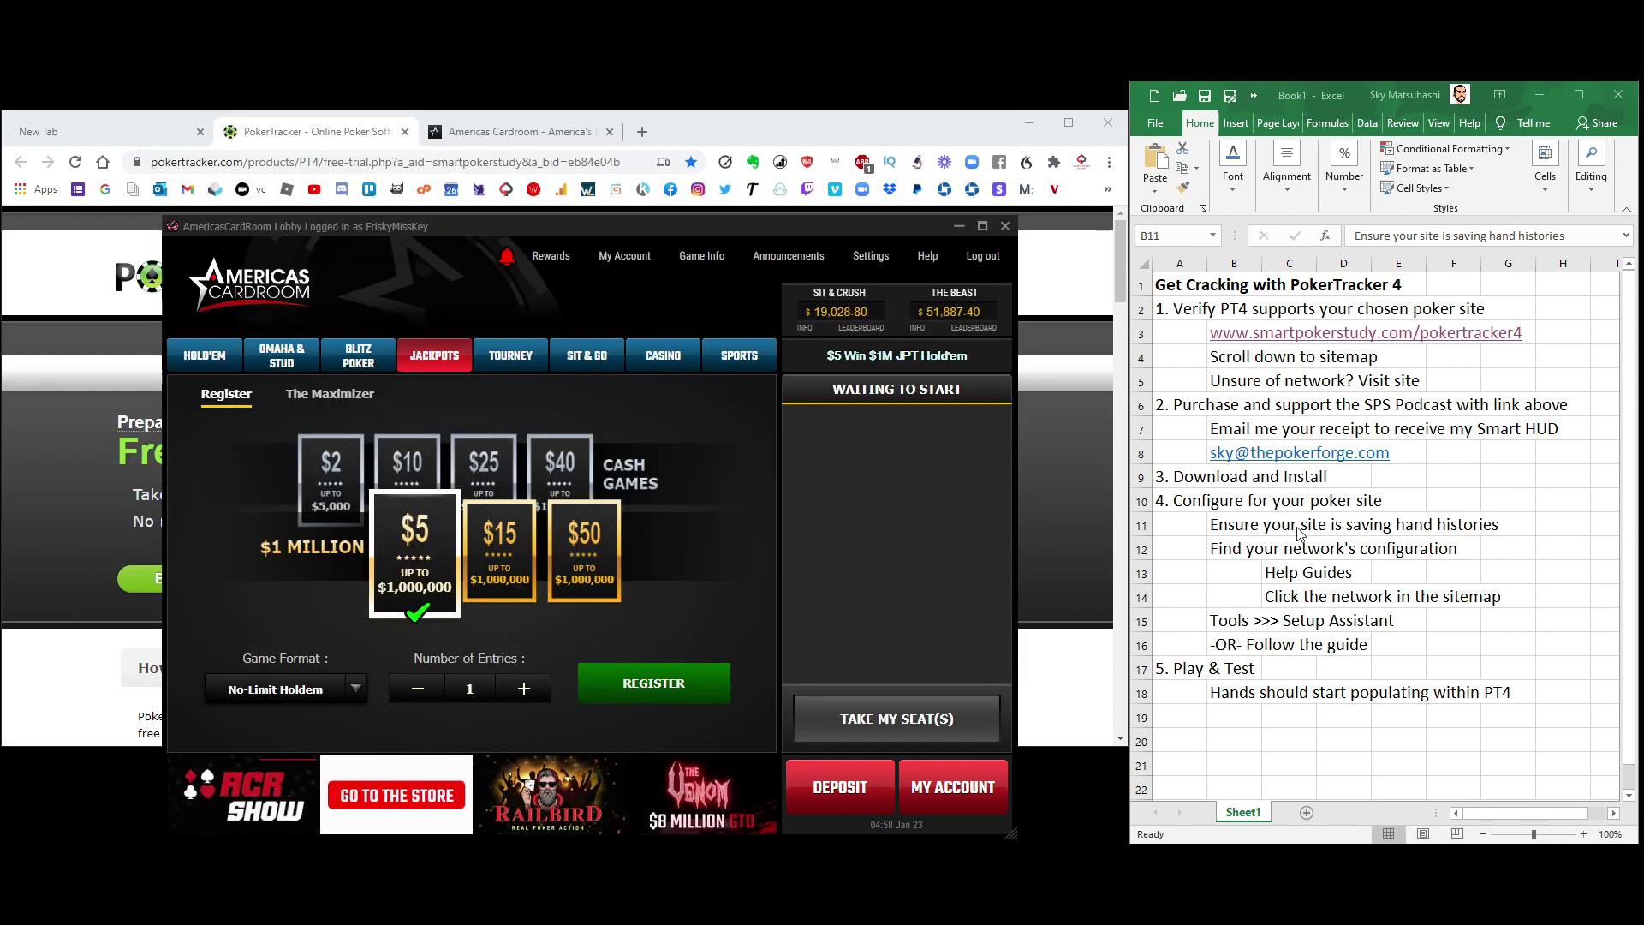
left_click(958, 225)
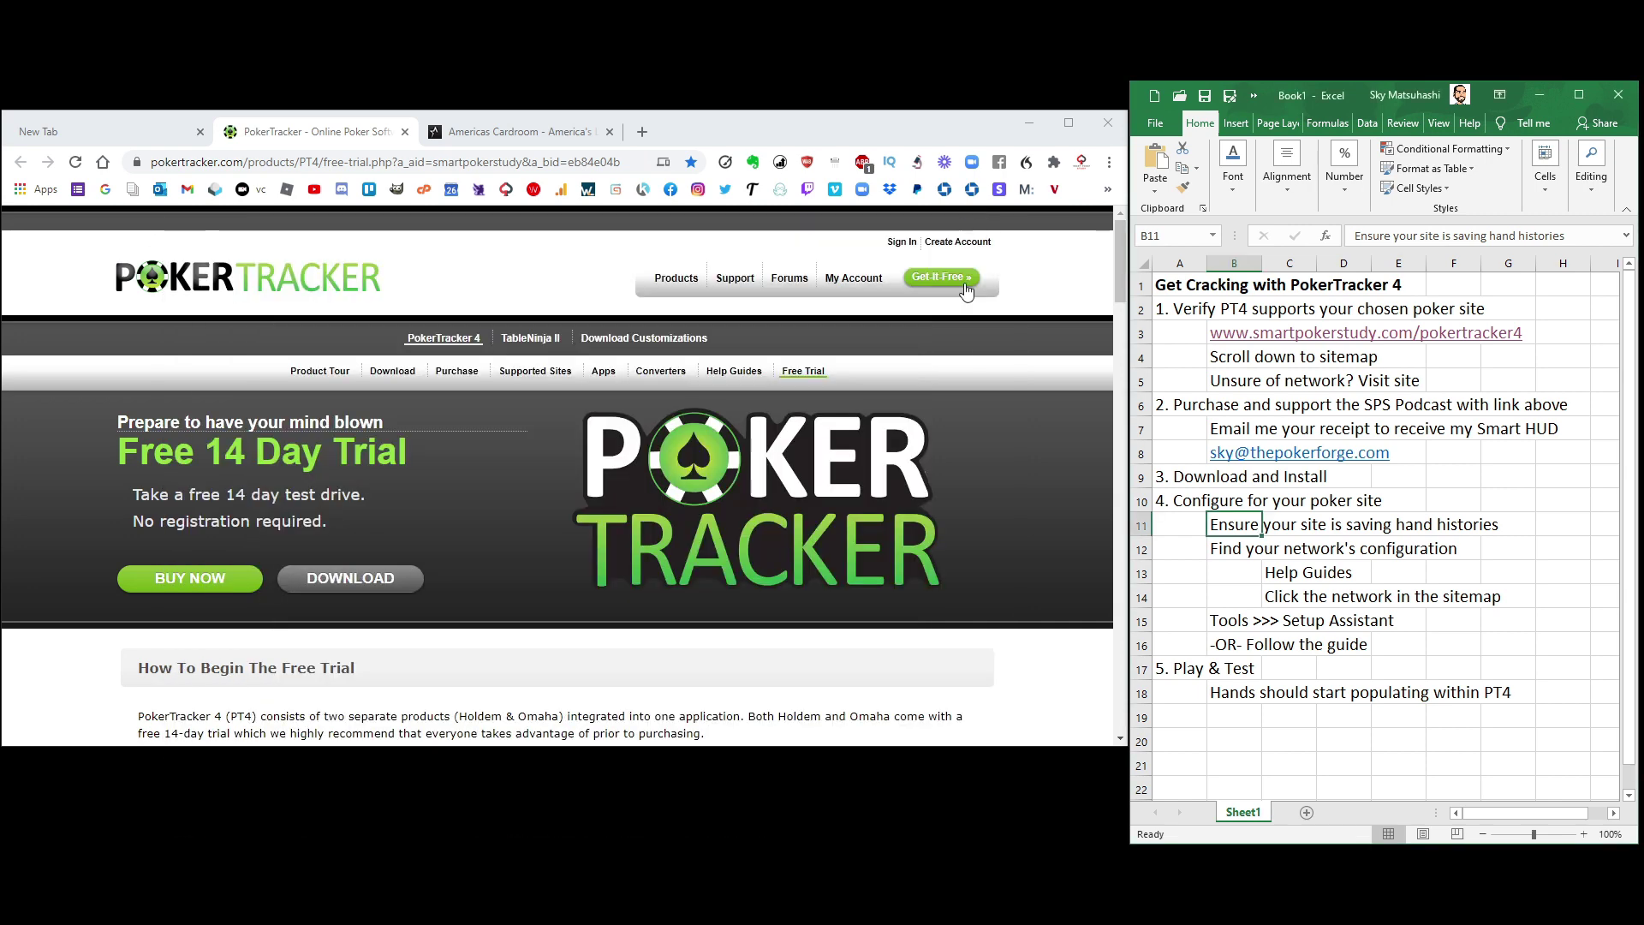
left_click(1237, 548)
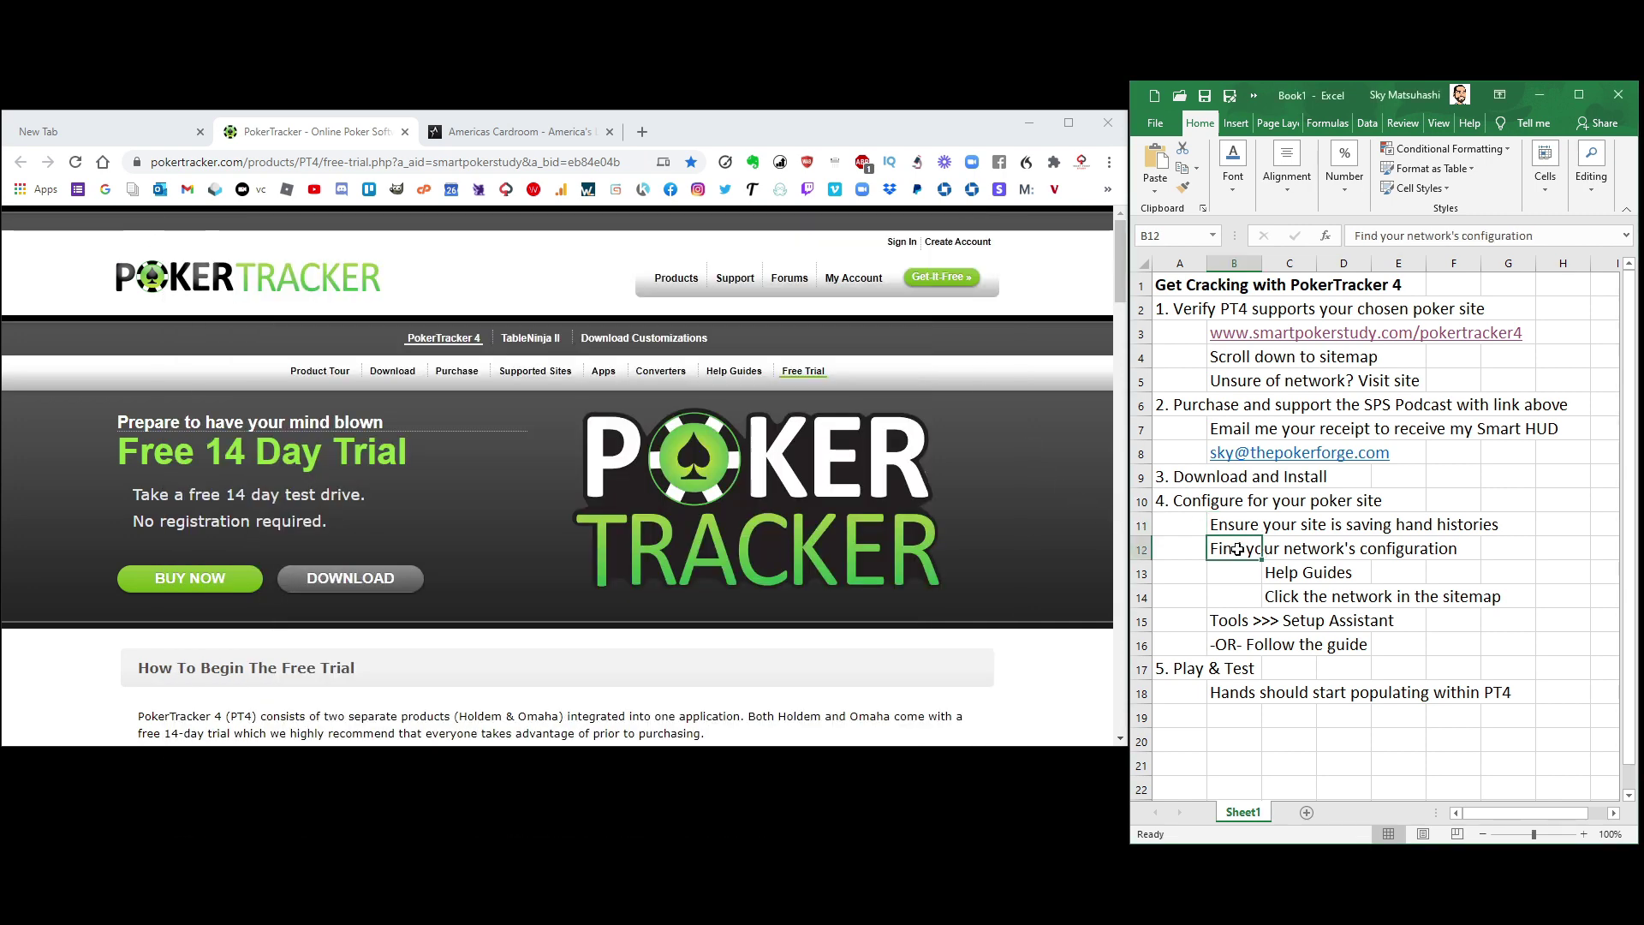
Open the Winning Poker Network Configuration Guide (WPN) in a new tab from PokerTracker's Site Configuration help guides.
left_click(742, 378)
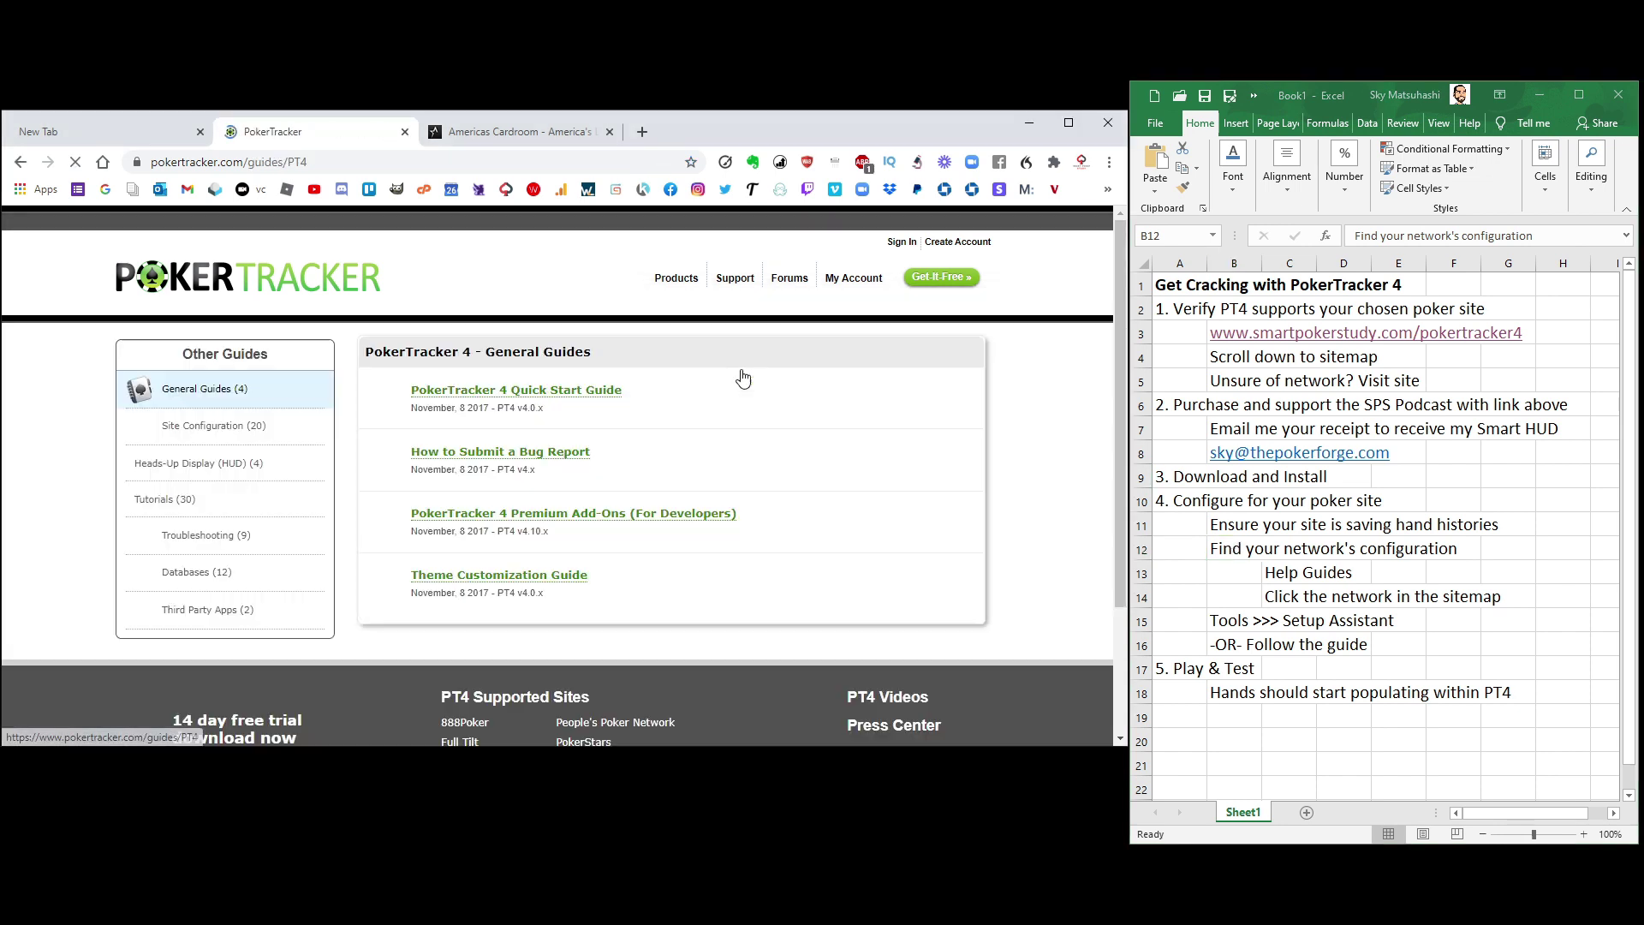
left_click(214, 425)
scroll(486, 411, "down", 5)
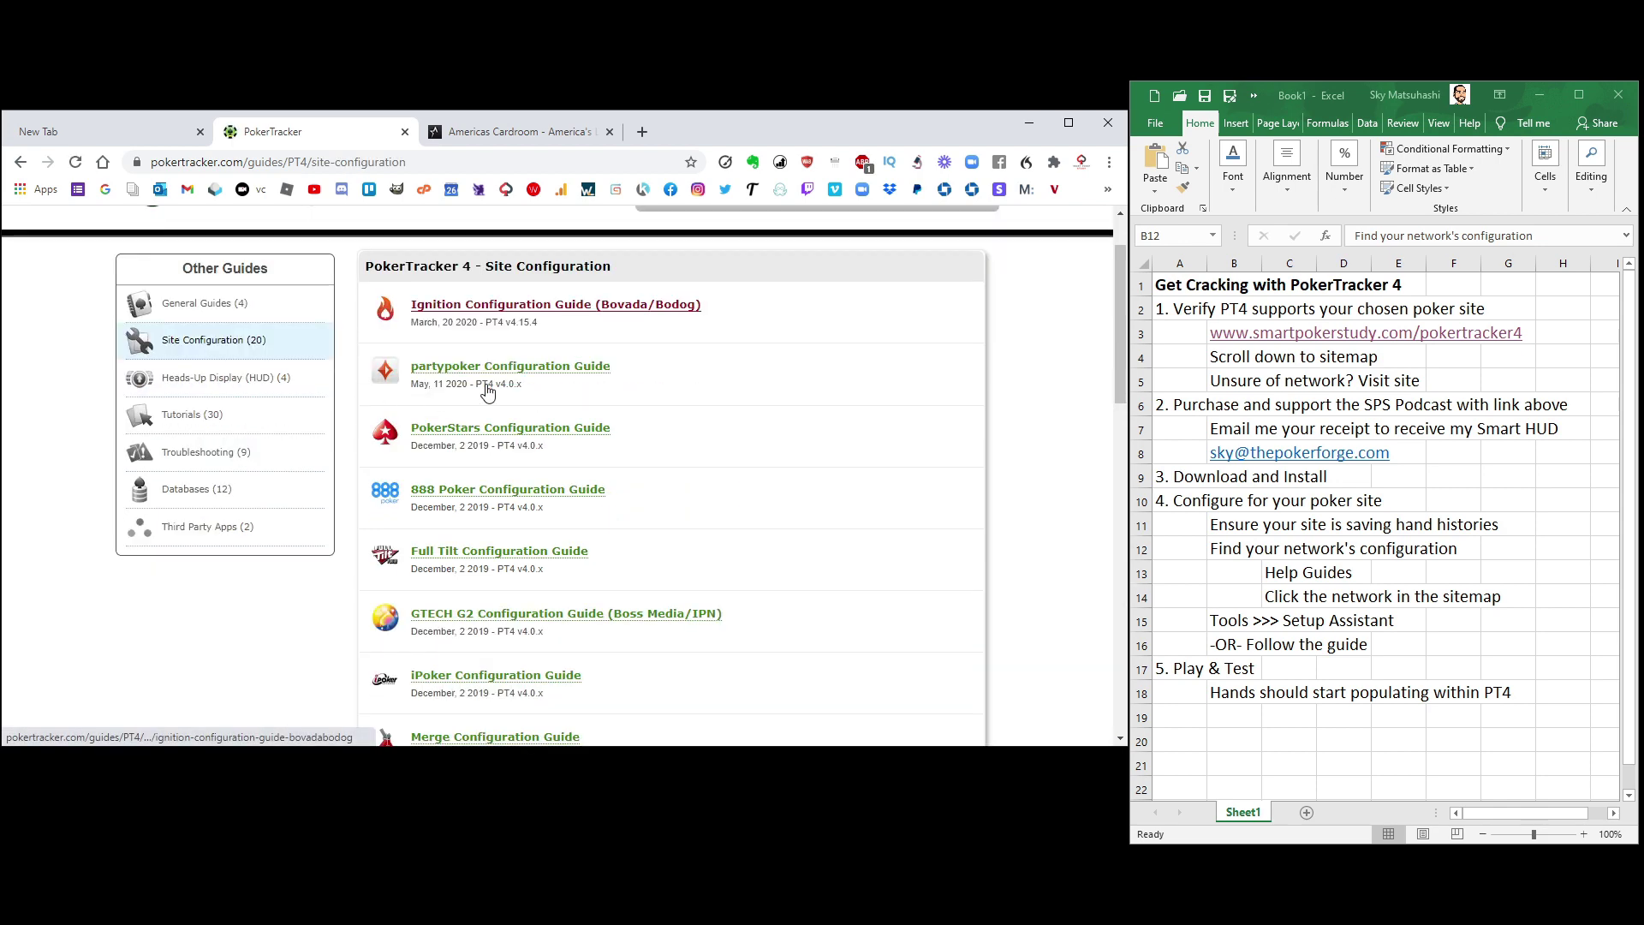
scroll(501, 591, "down", 2)
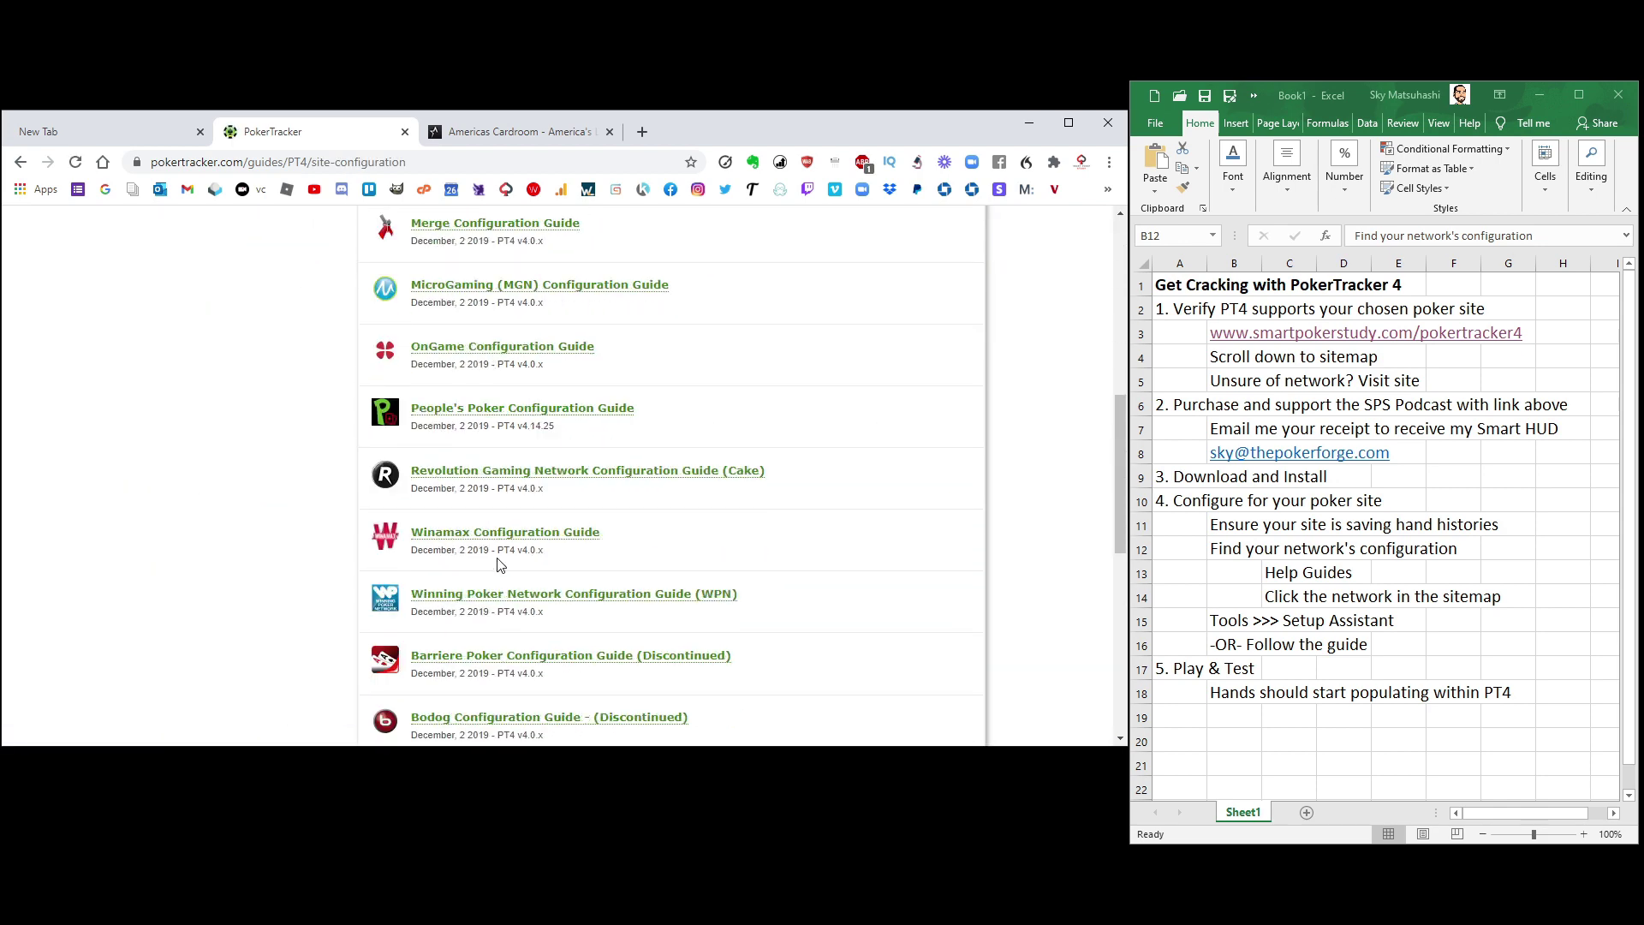
middle_click(508, 602)
left_click(505, 135)
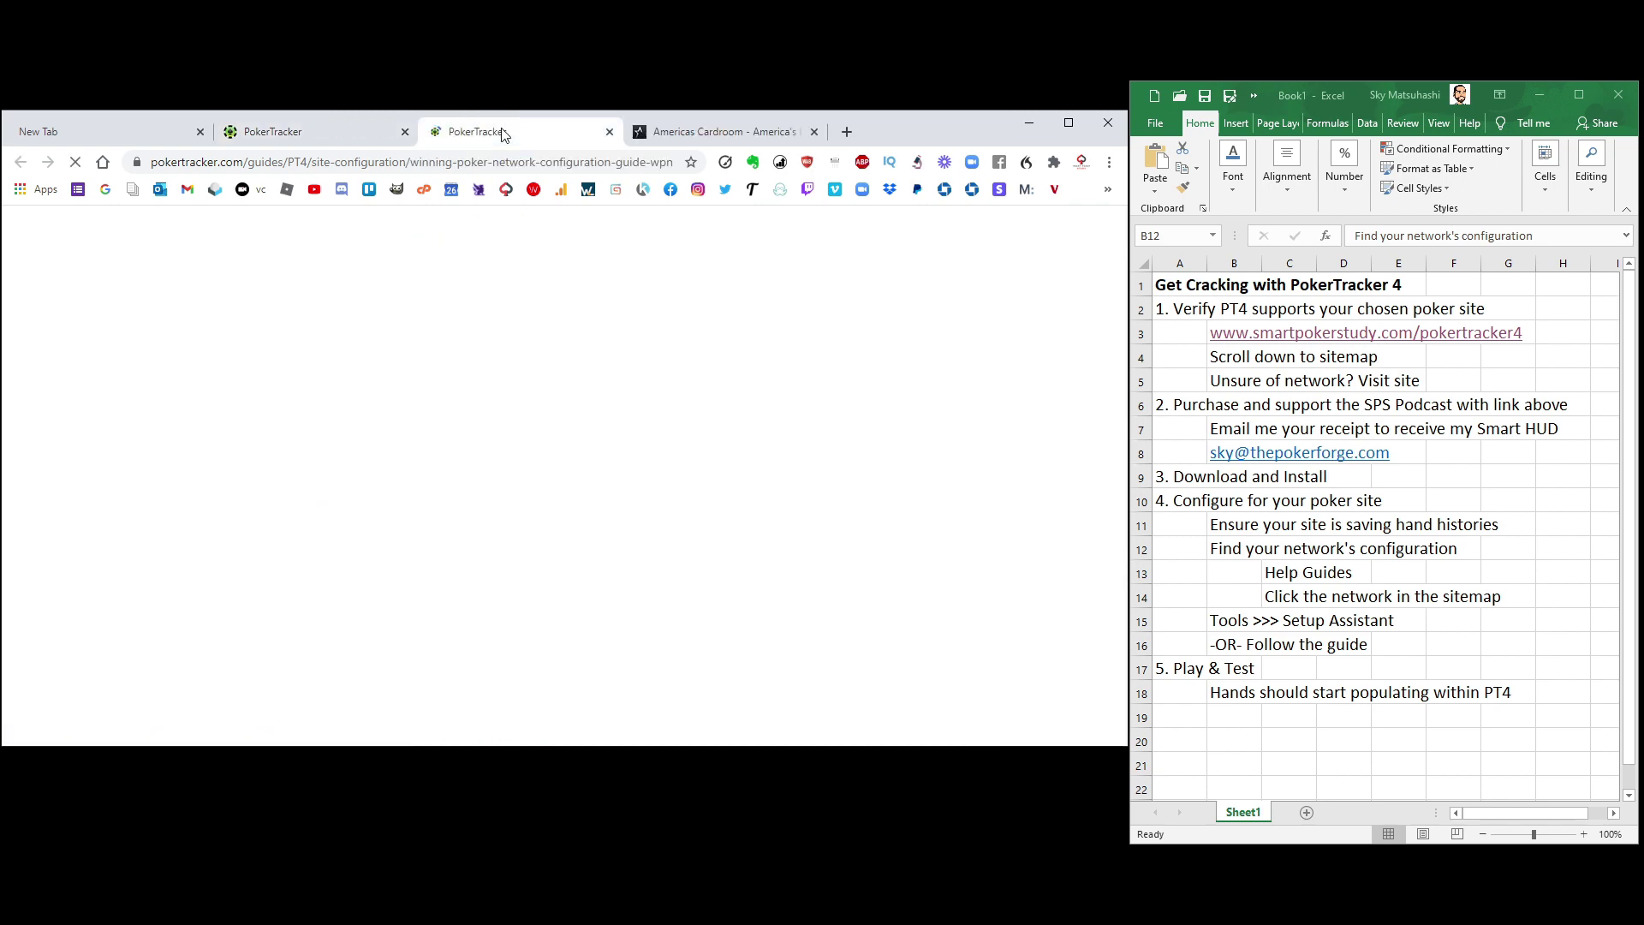
Open the Winning Poker Network guide through the Site Configuration page's footer sitemap, and move to the "Tools >>> Setup Assistant" checklist row.
left_click(353, 135)
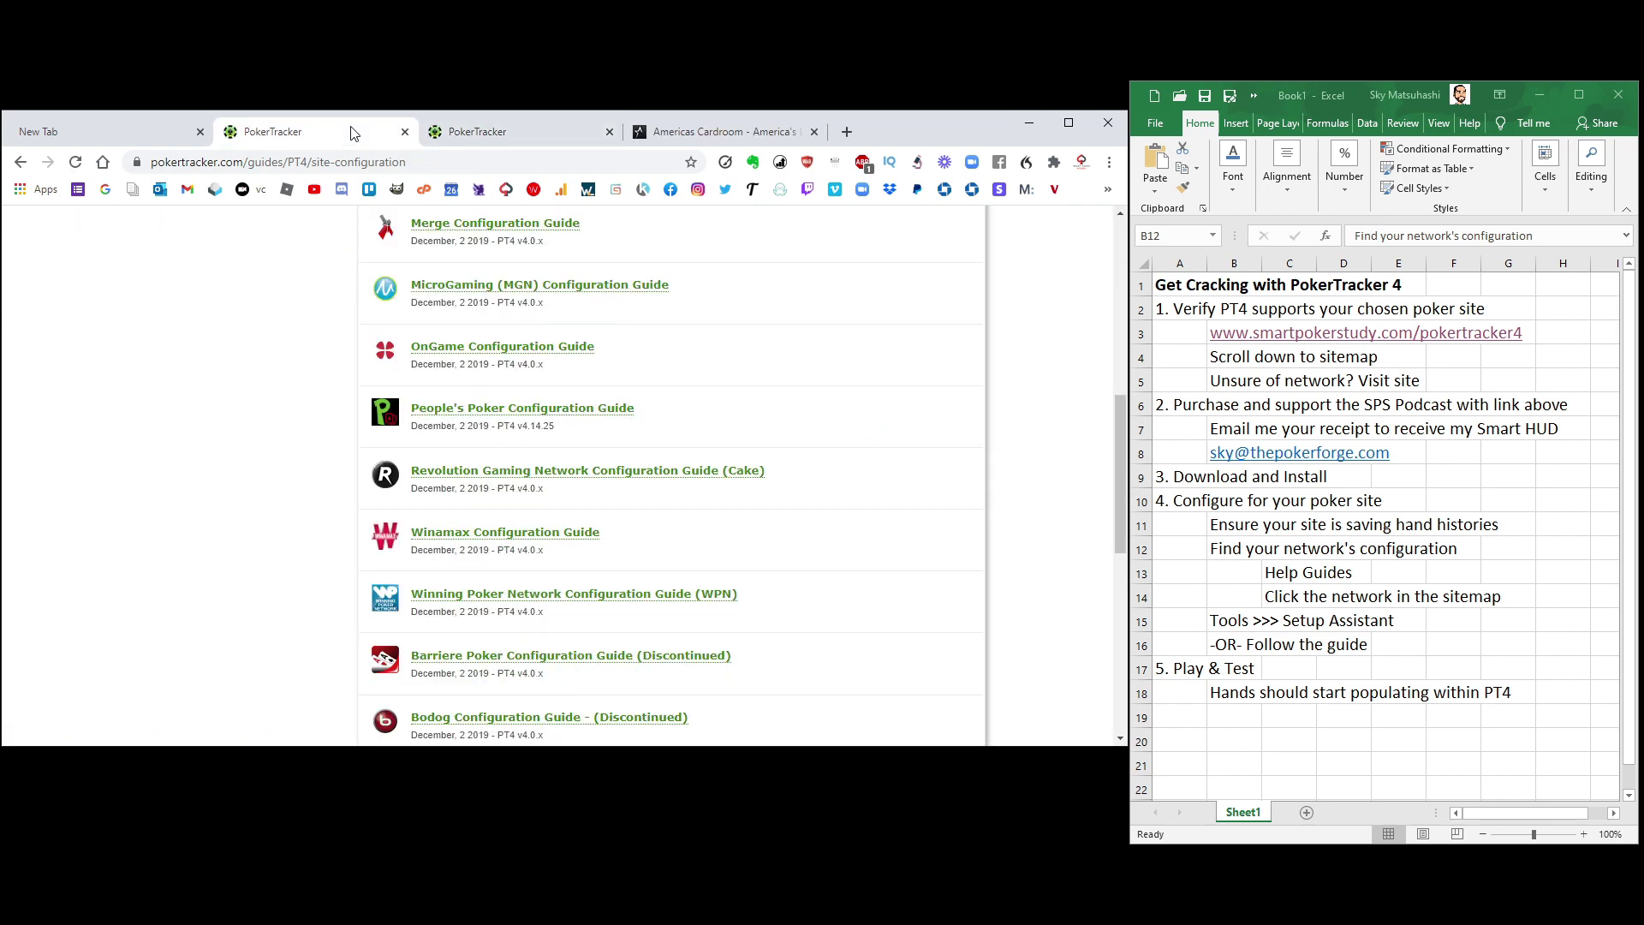
scroll(553, 374, "down", 7)
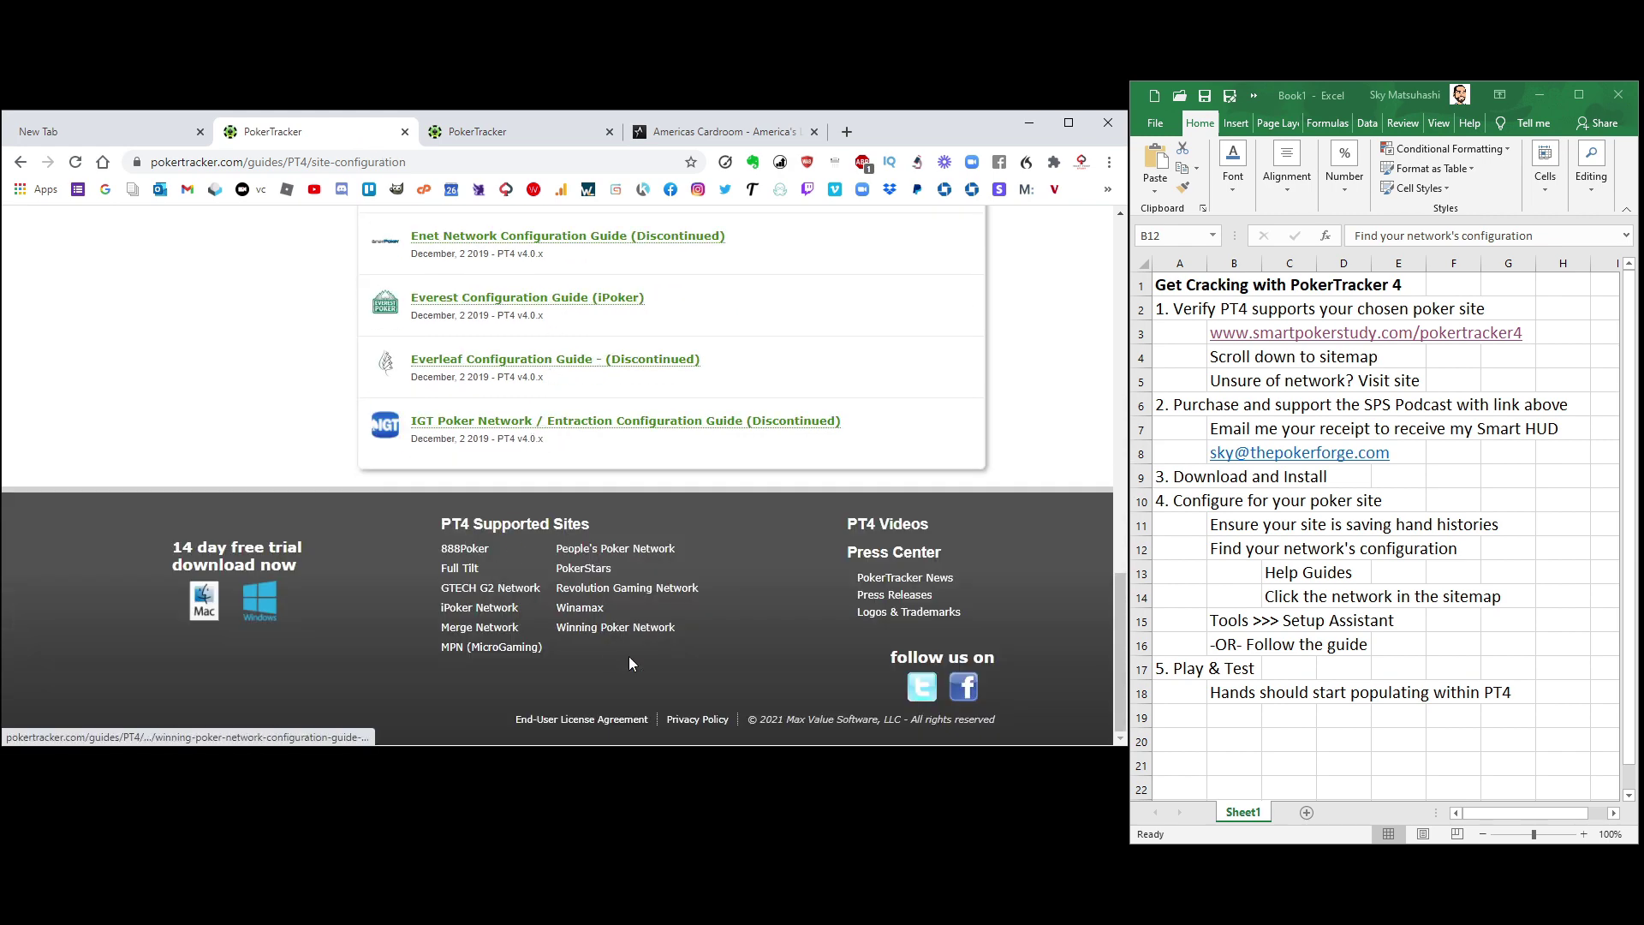
left_click(618, 630)
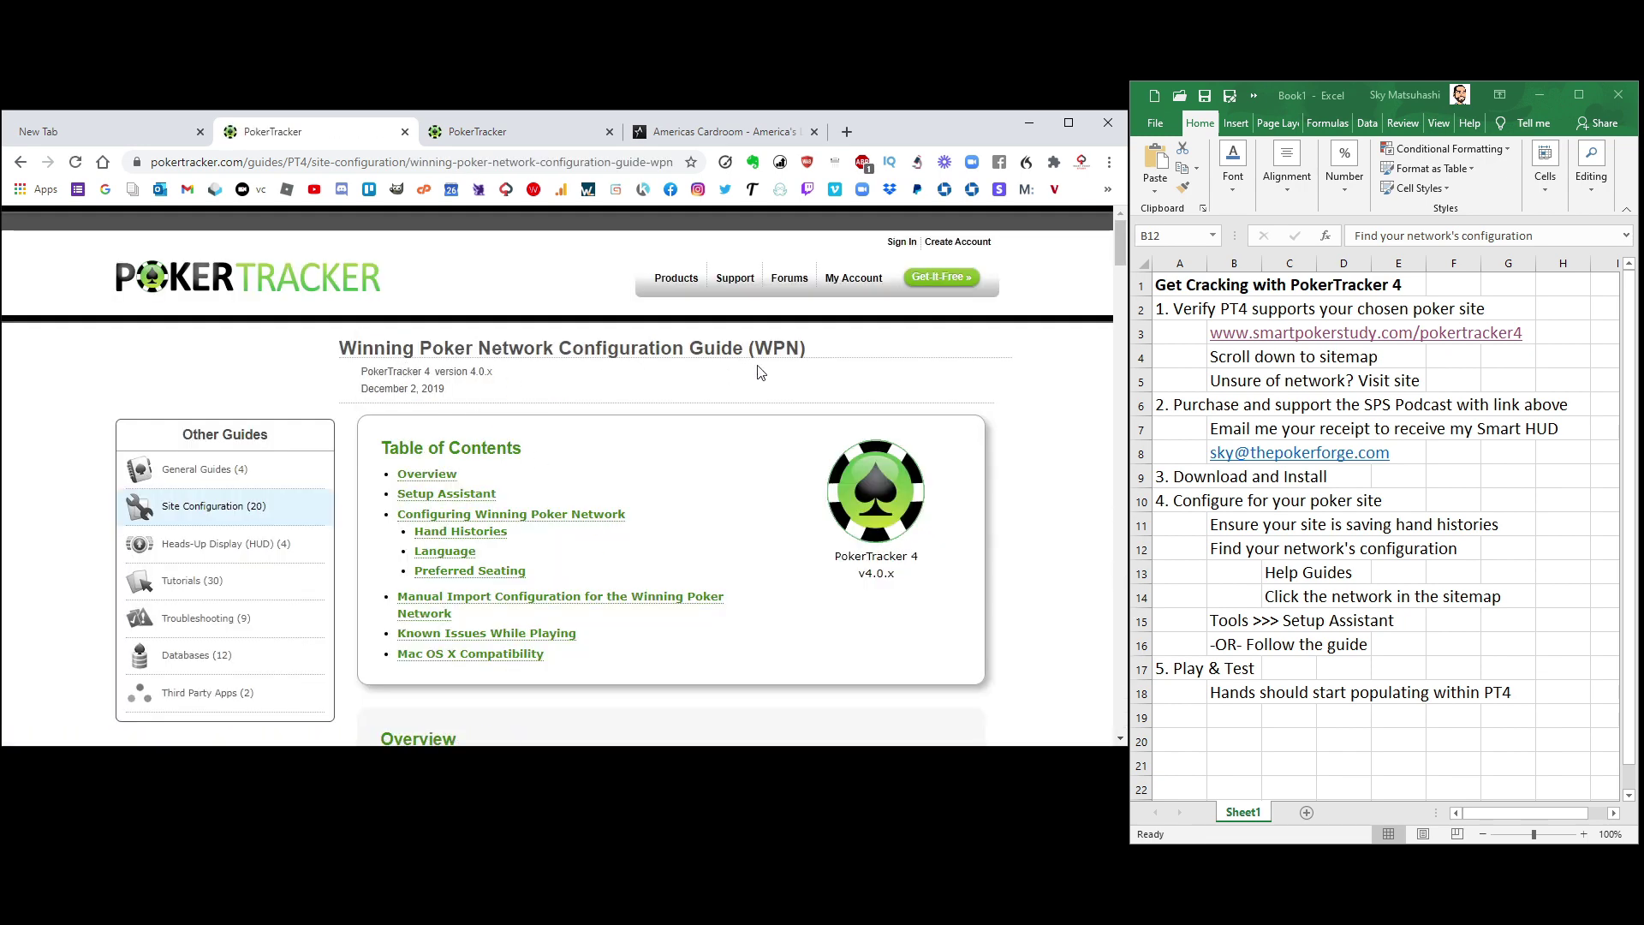
left_click(1253, 601)
left_click(1191, 621)
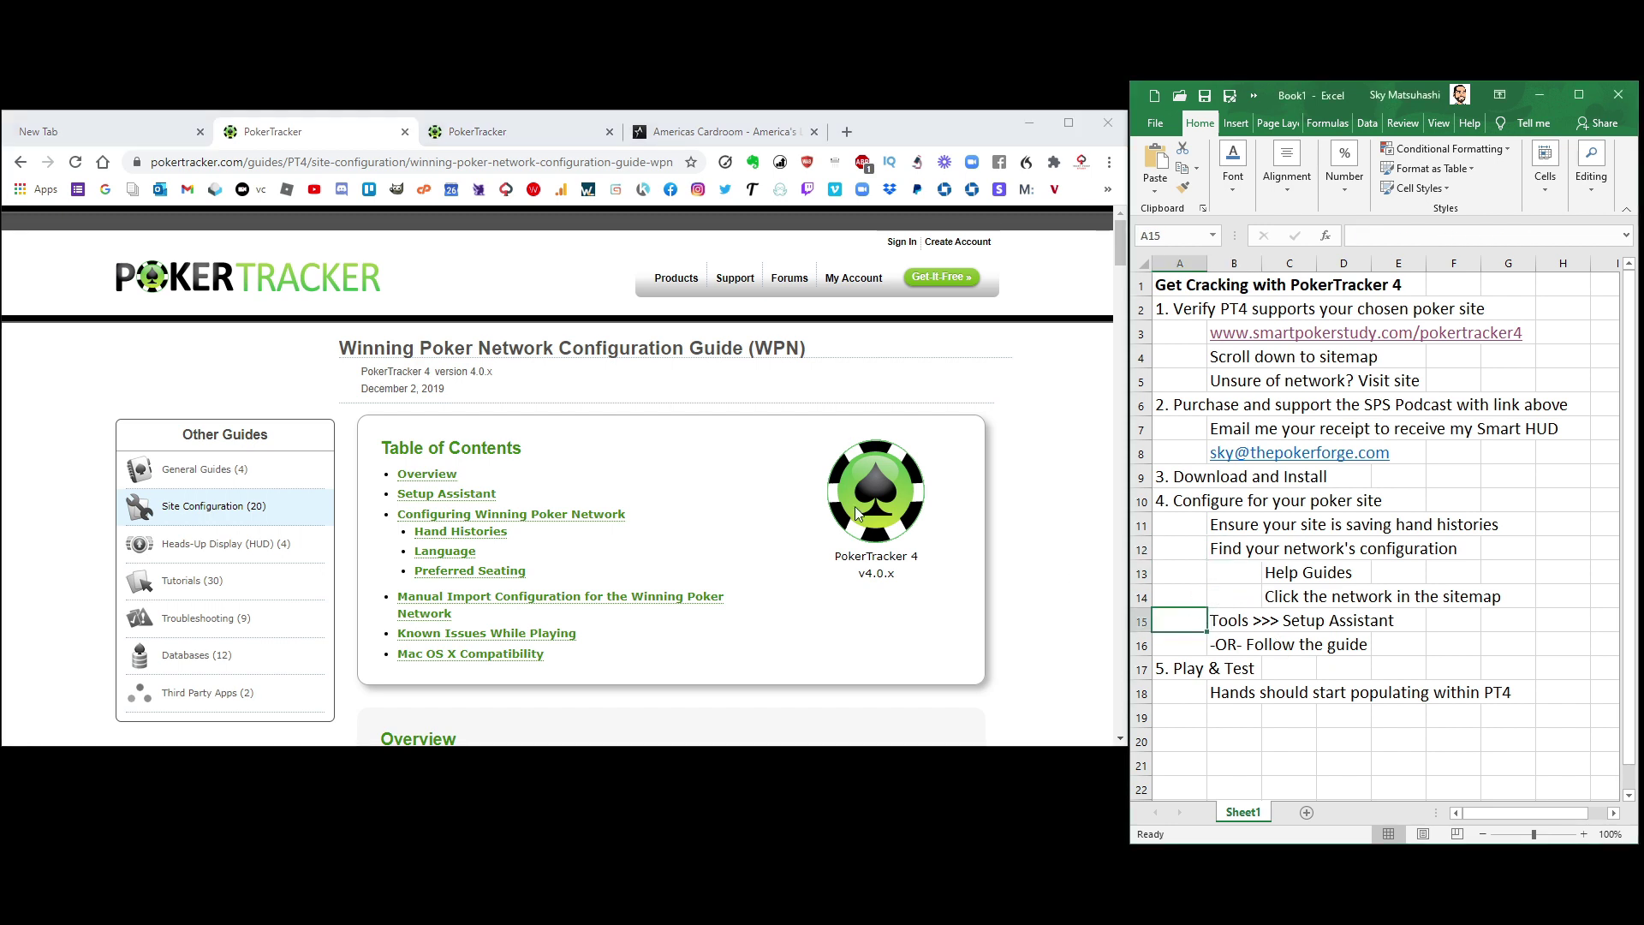
Select the "Tools >>> Setup Assistant" checklist row, switch to PokerTracker 4 and start Configure Sites from its Setup Assistant.
left_click(1233, 621)
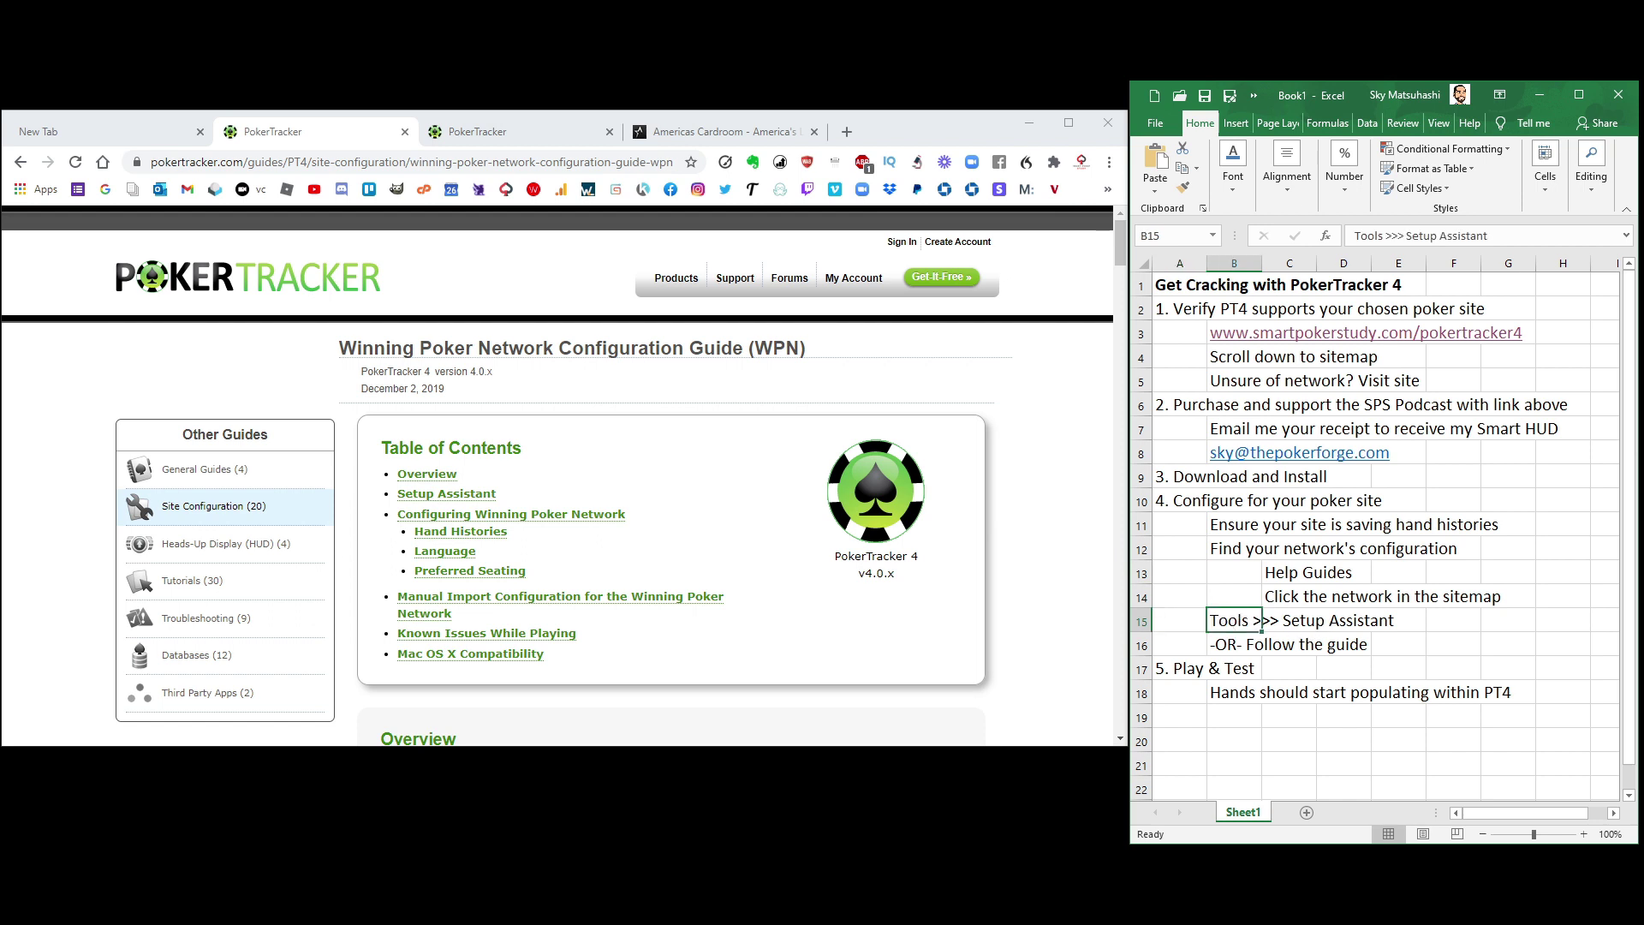
key("alt+Tab")
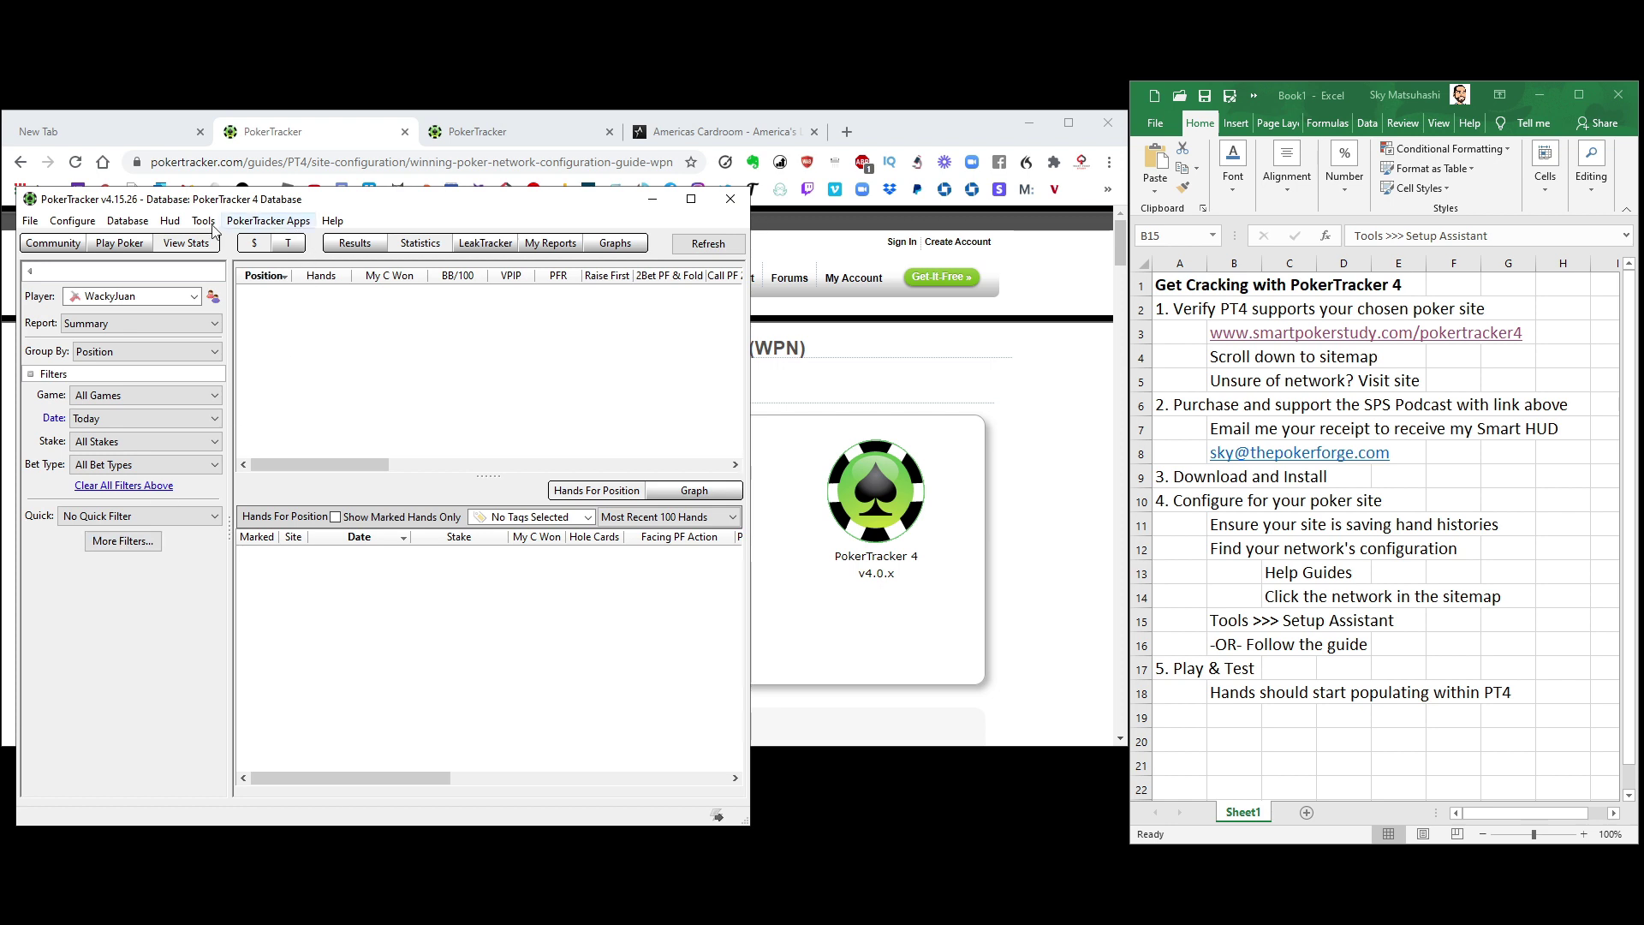
left_click(203, 221)
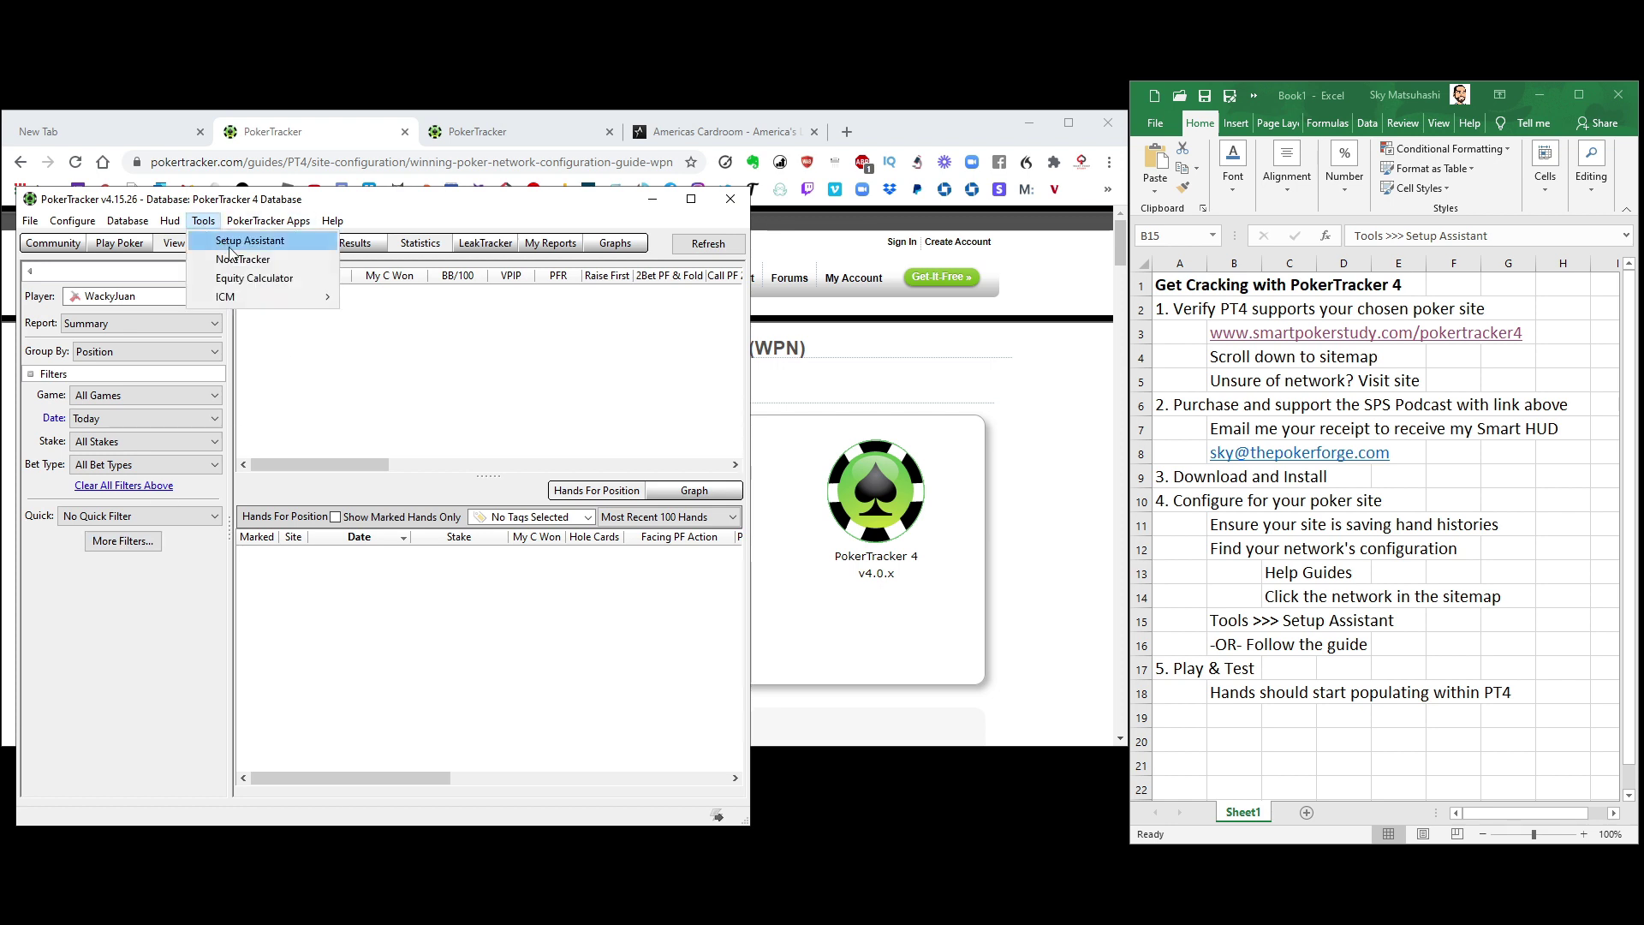
left_click(232, 242)
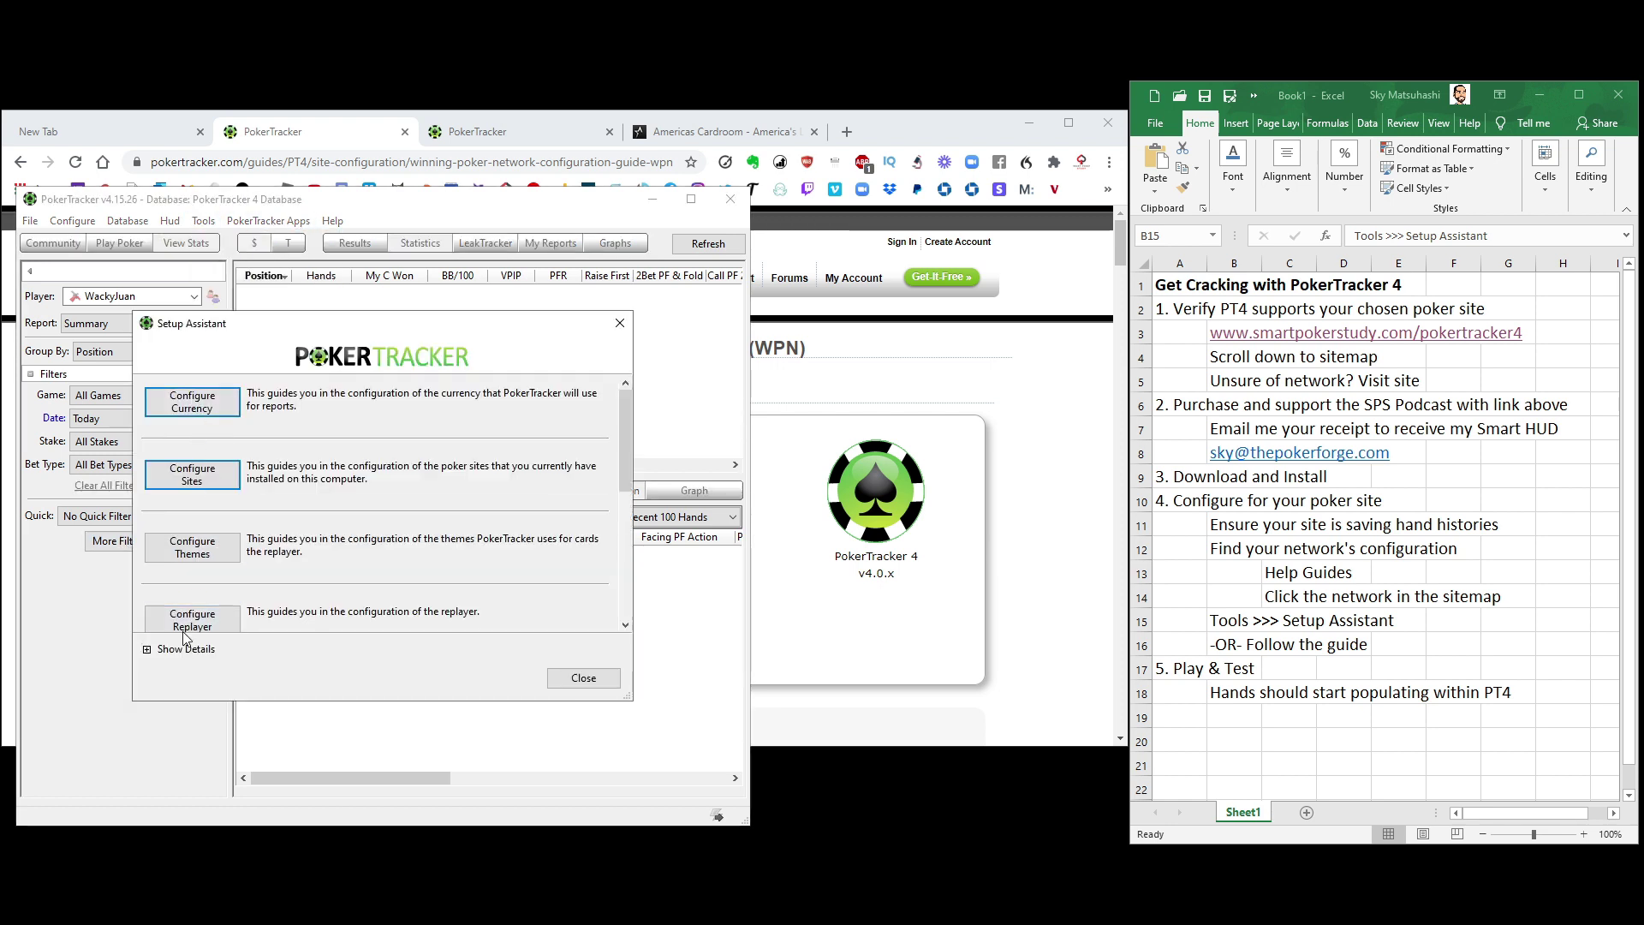
left_click(193, 476)
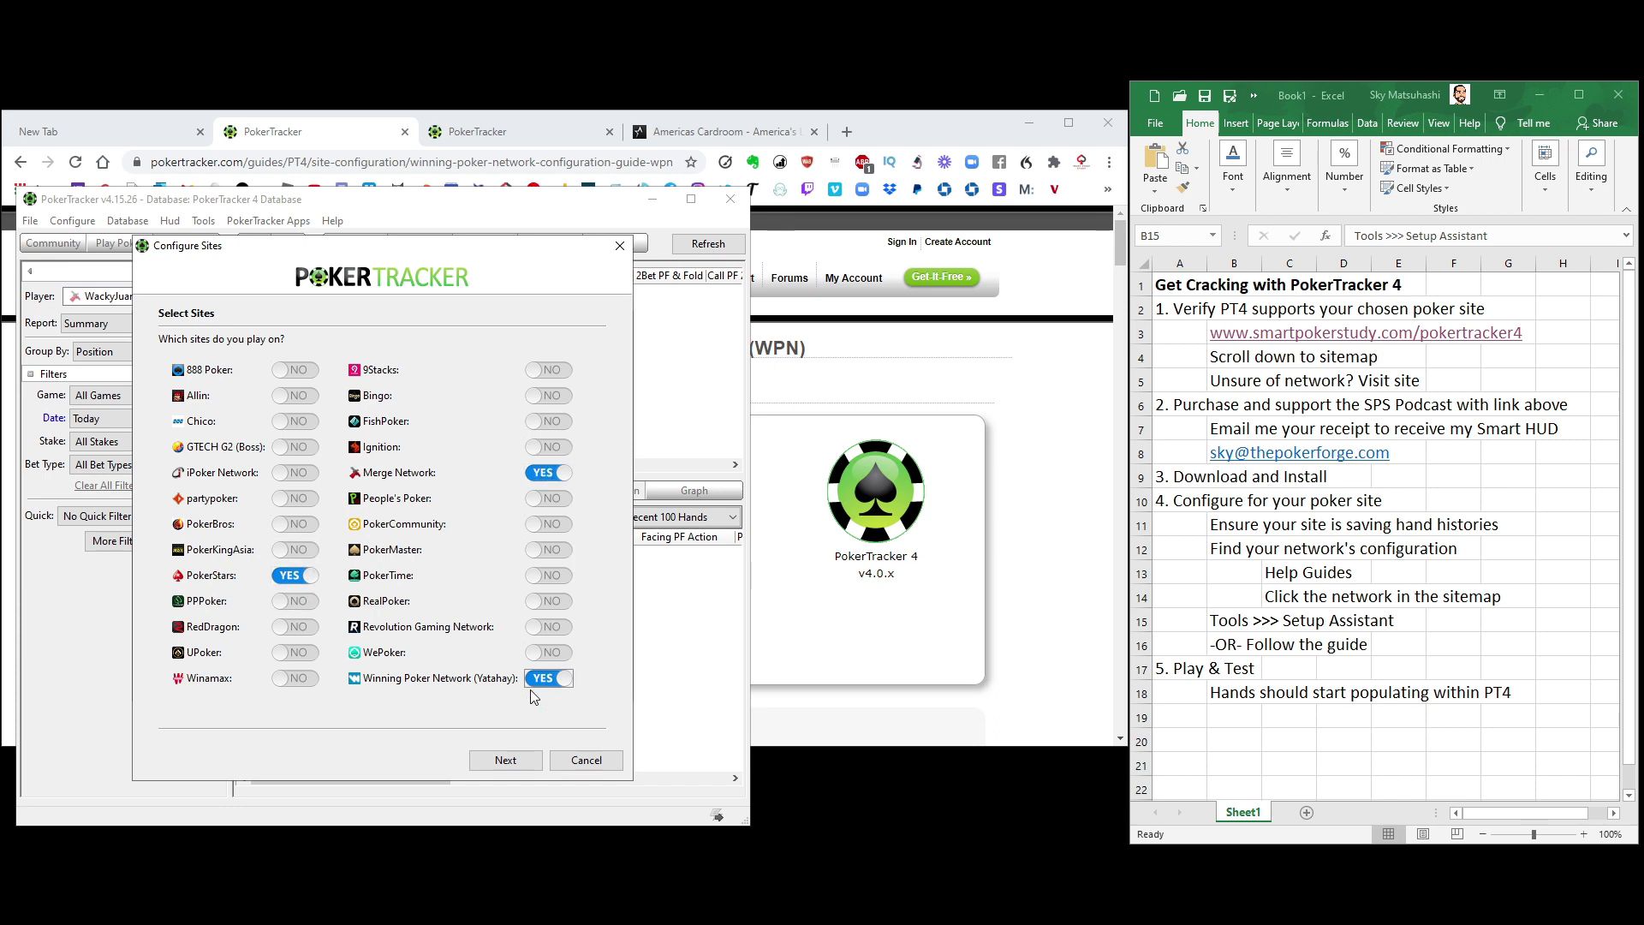
Advance through the Merge Network and PokerStars pages, keeping their settings, to the Winning Poker Network (Yatahay) Directories Configuration.
left_click(503, 760)
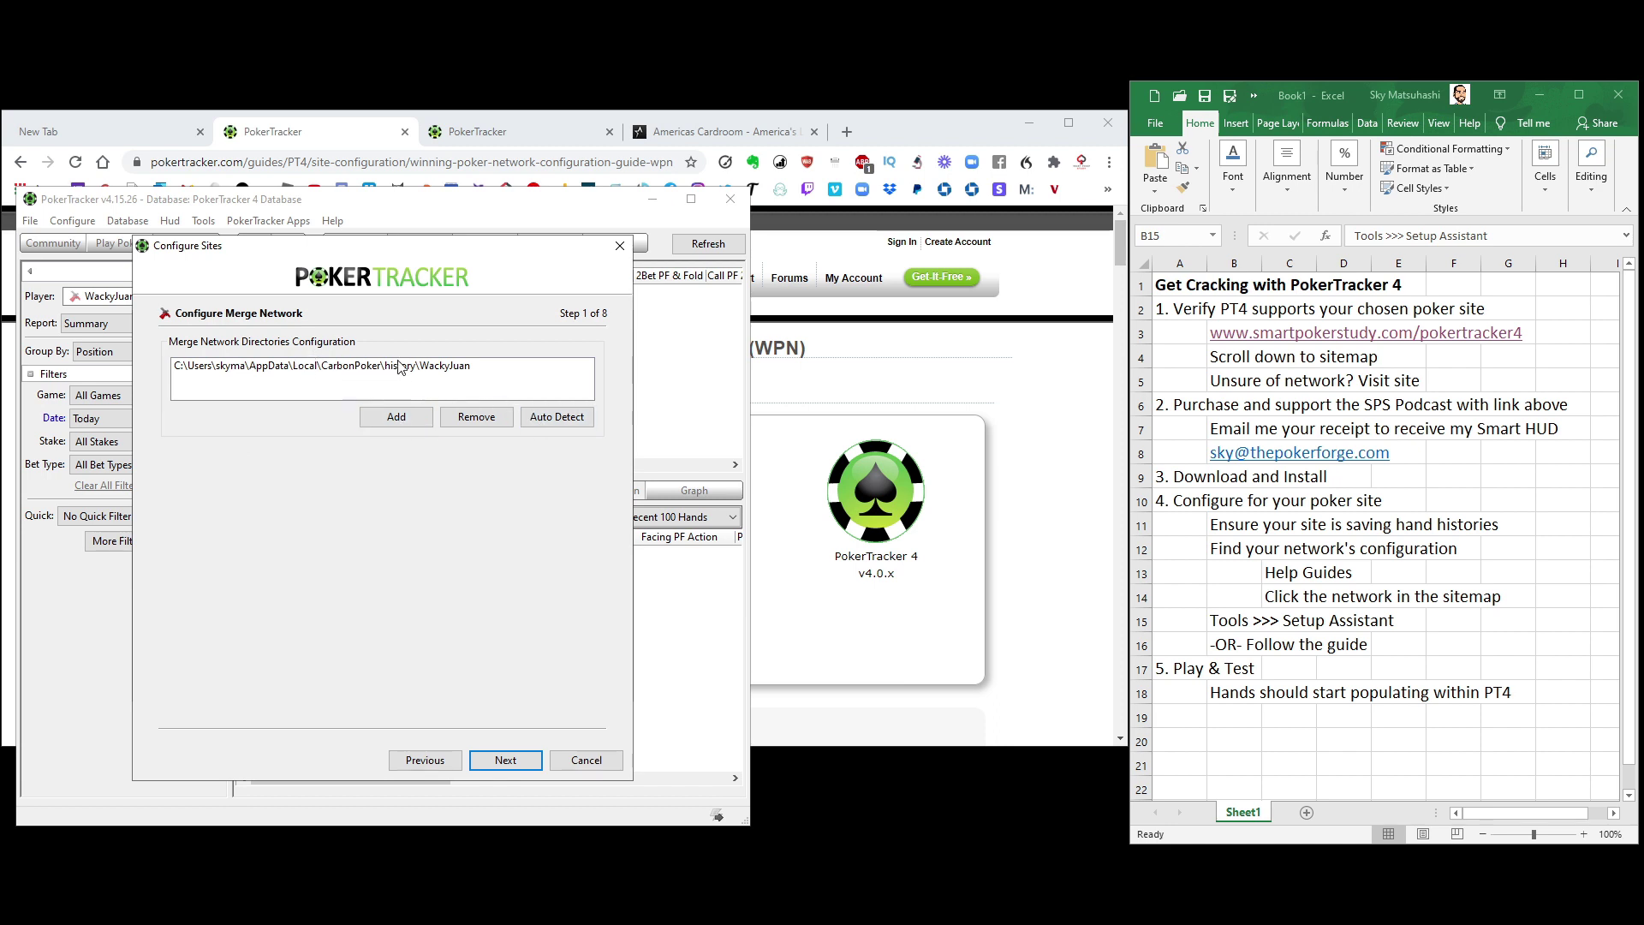
left_click(496, 761)
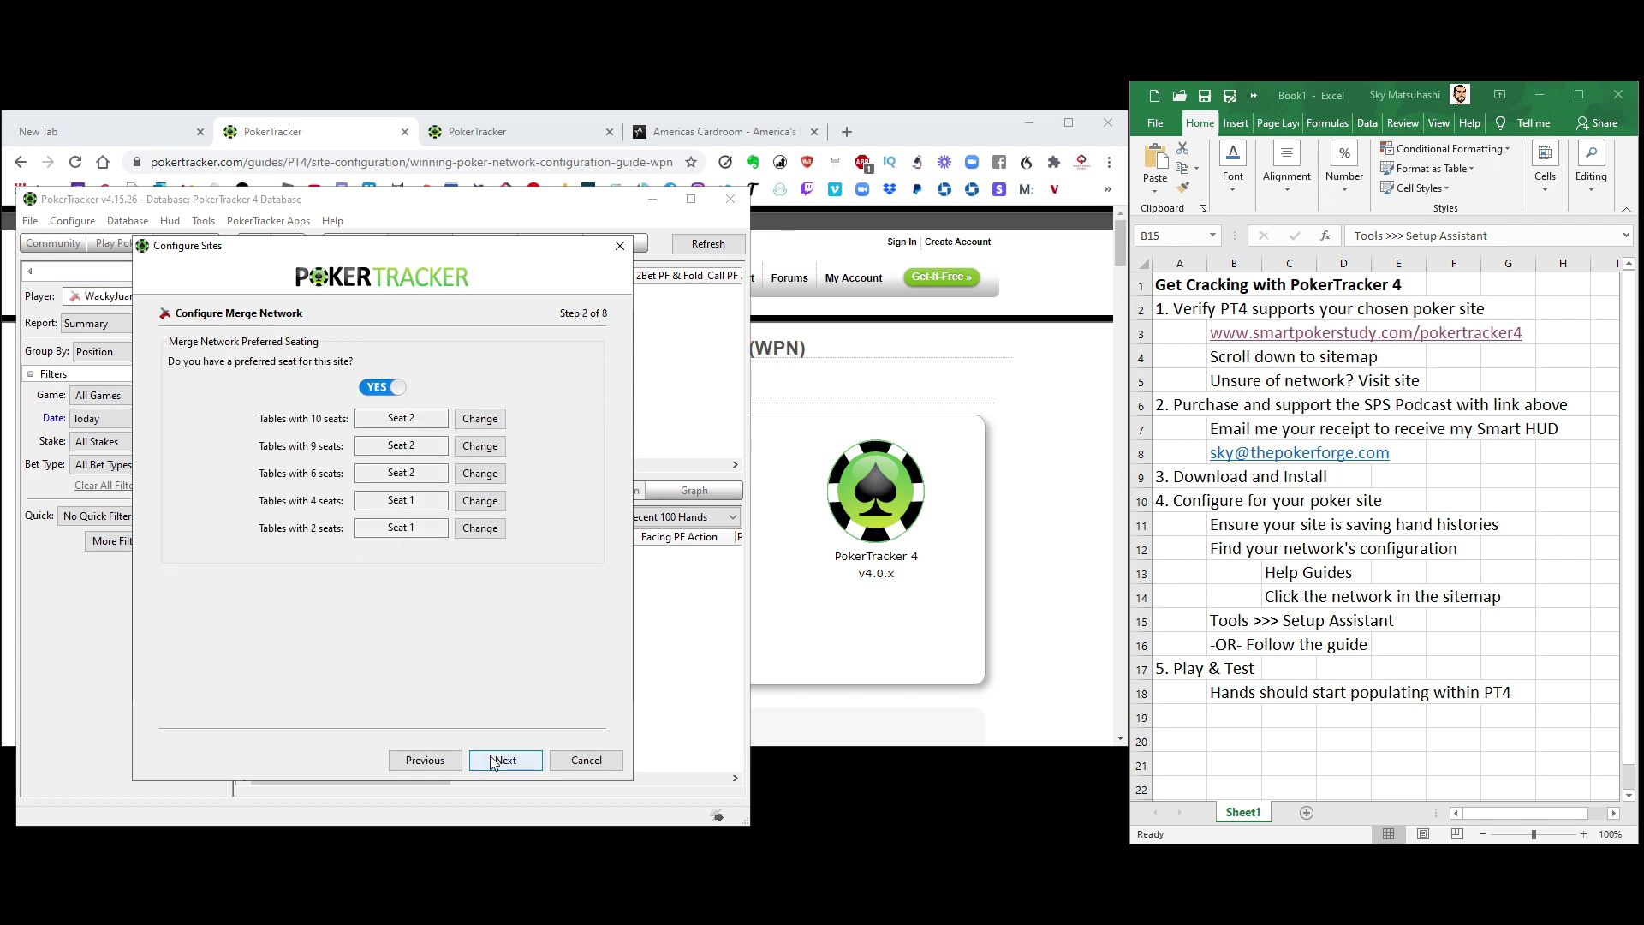
left_click(495, 760)
left_click(495, 760)
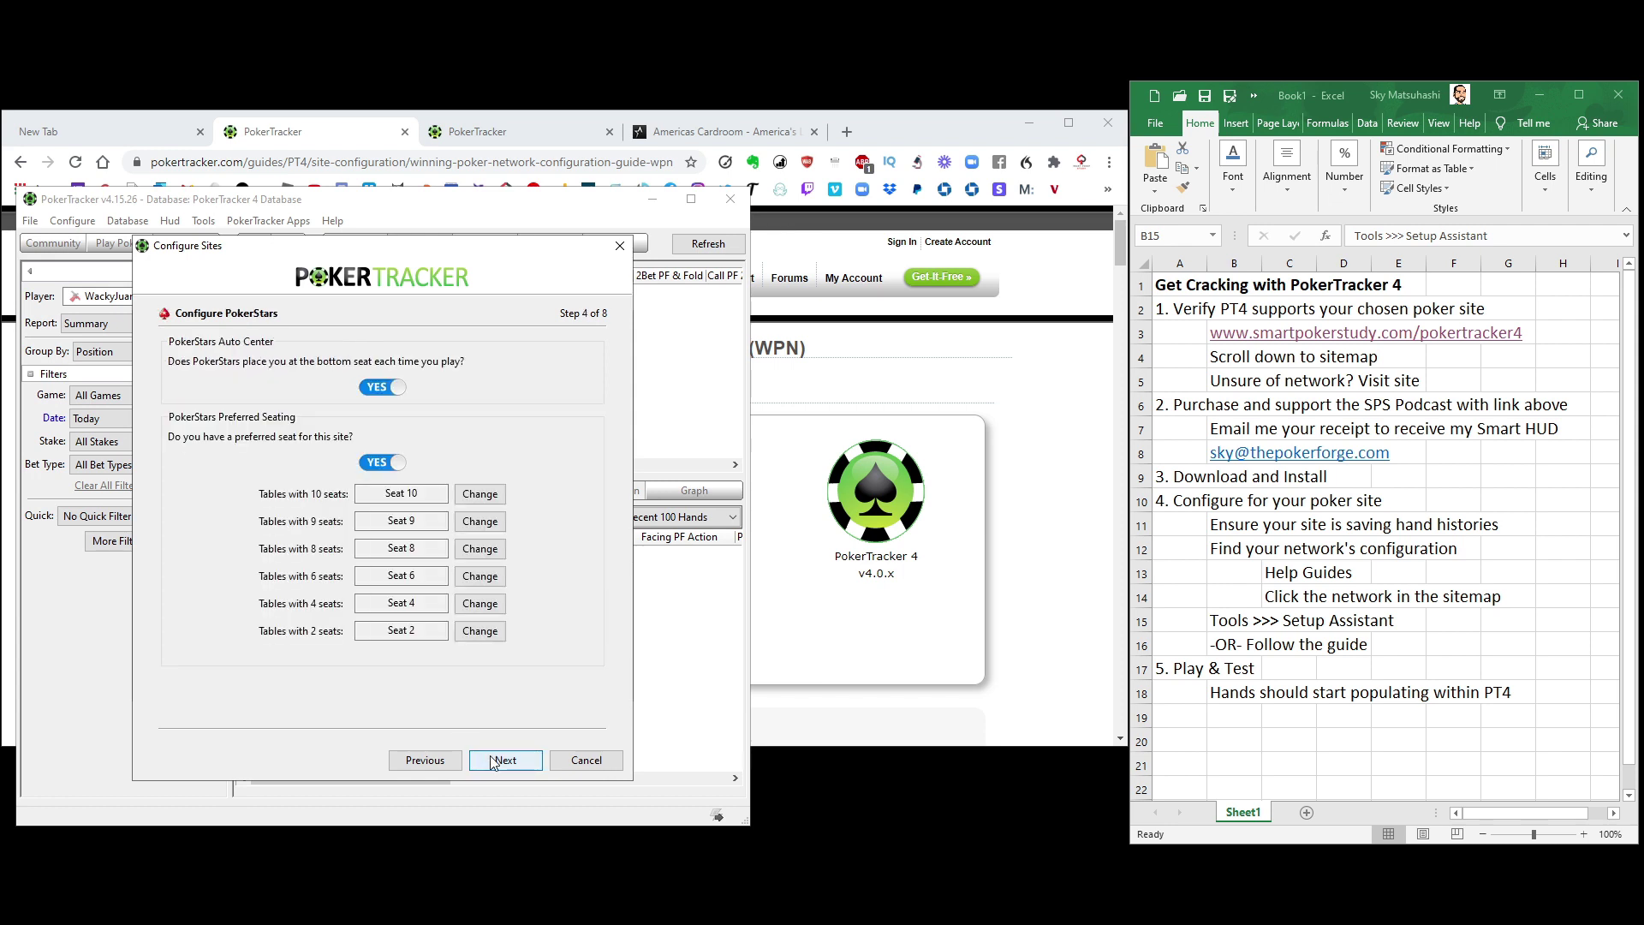
left_click(495, 761)
left_click(495, 760)
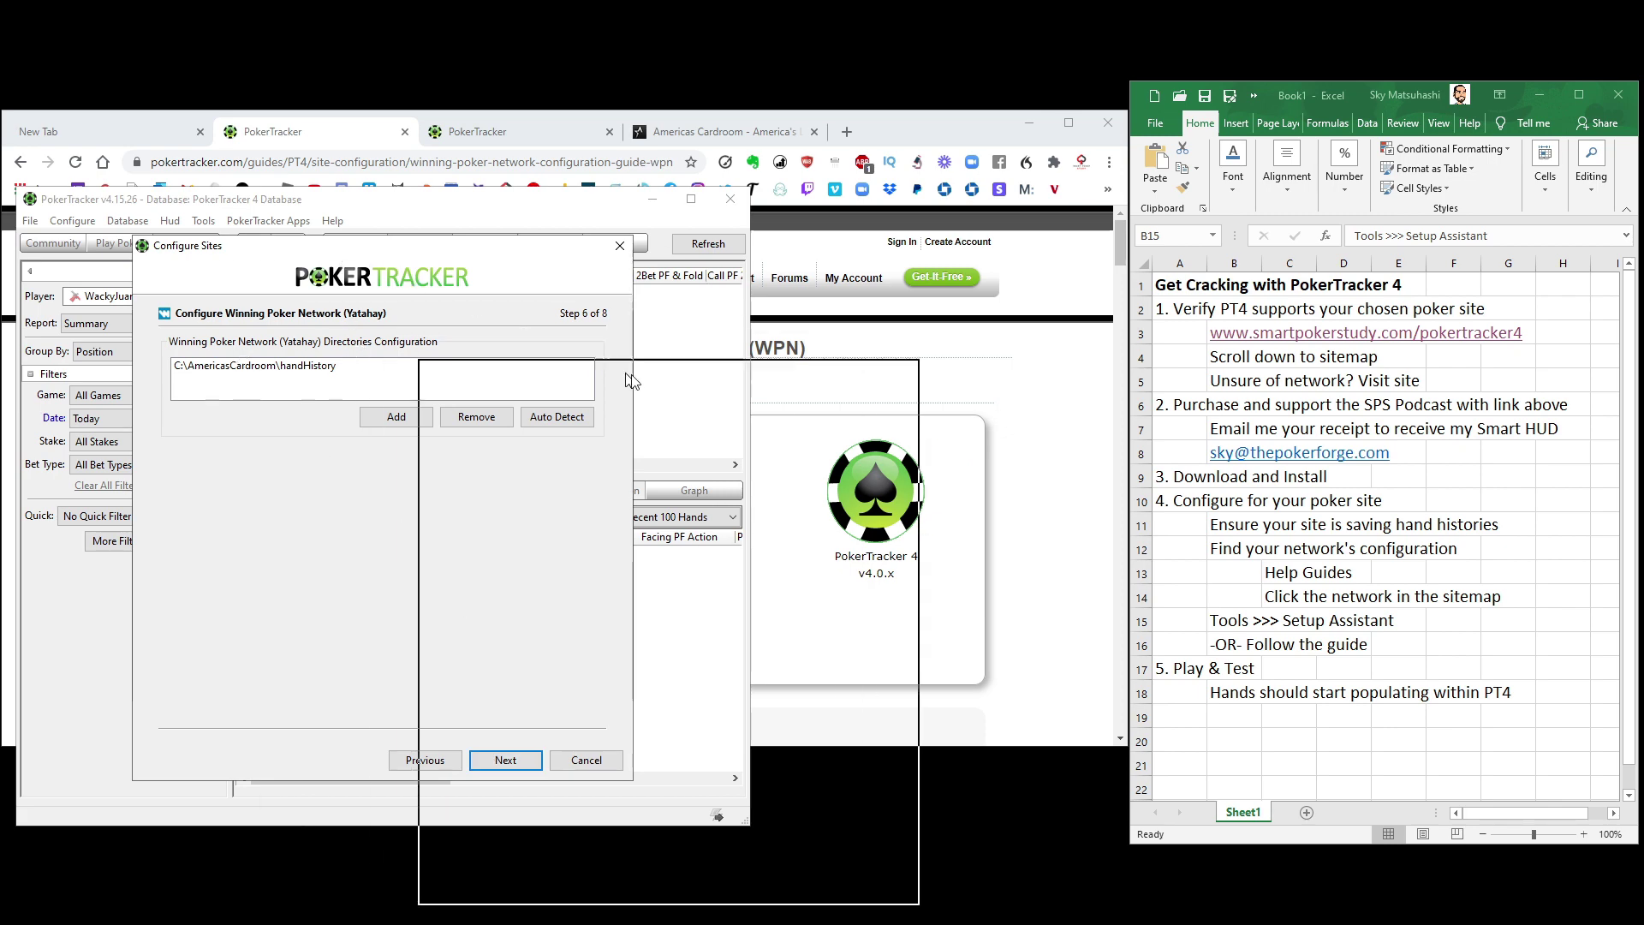
Compare the Winning Poker Network directory with the destination folder in the Snipping Tool capture, and exit the Setup Assistant without completing the site configuration.
left_click_drag(644, 385, 644, 385)
key("alt+Tab")
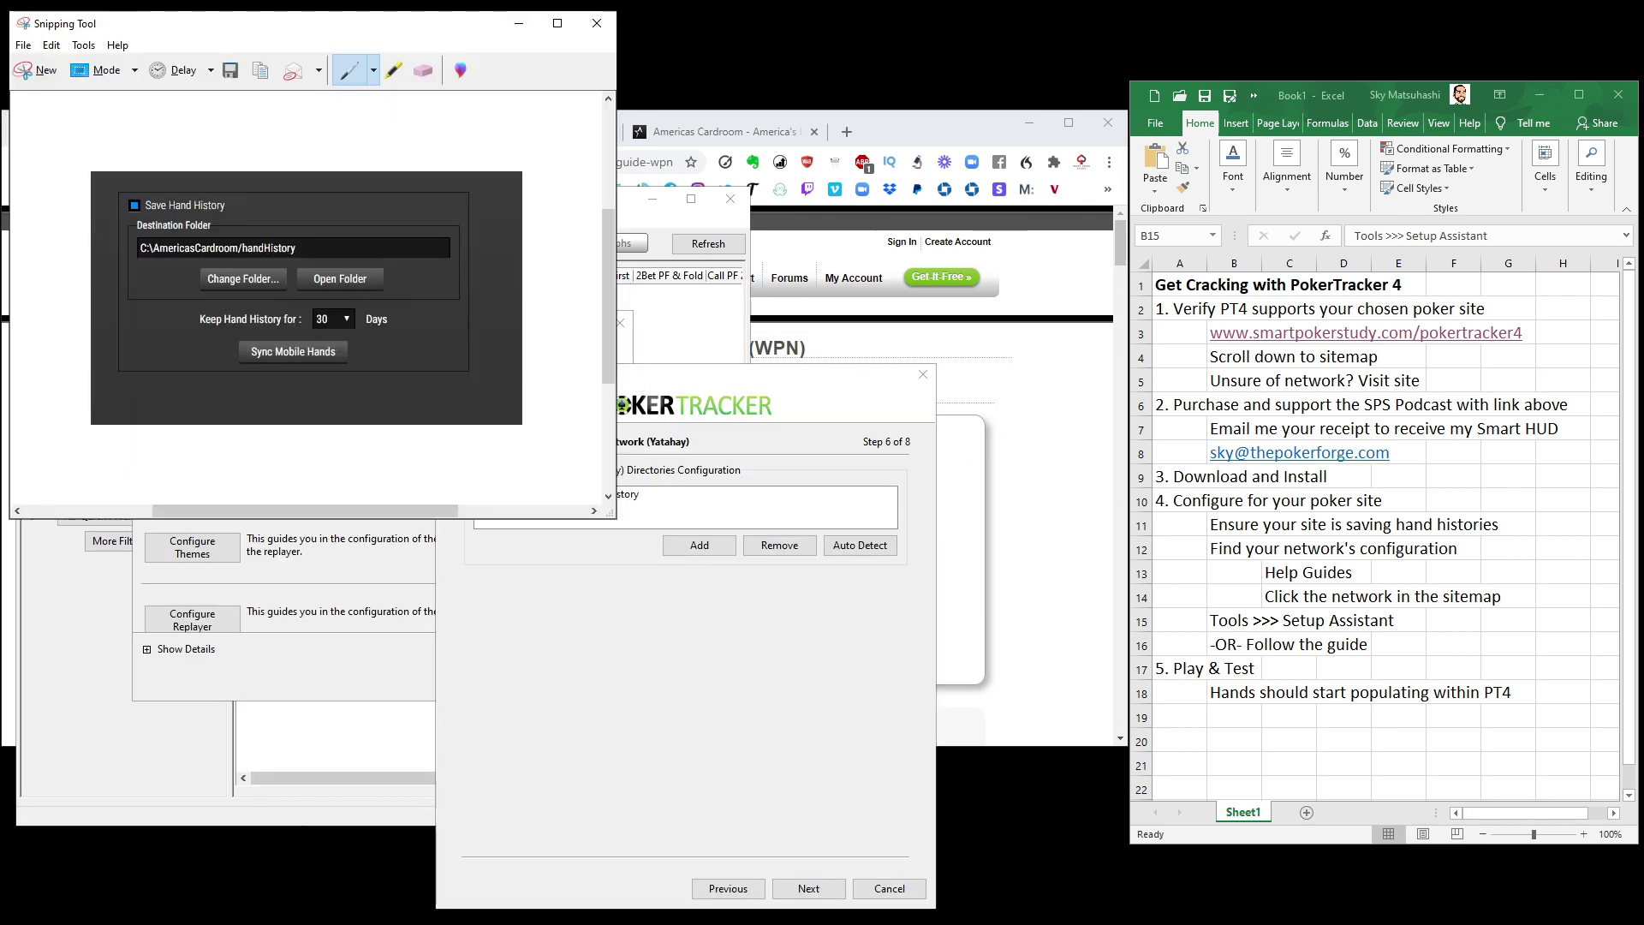
left_click_drag(649, 389, 839, 306)
left_click(255, 108)
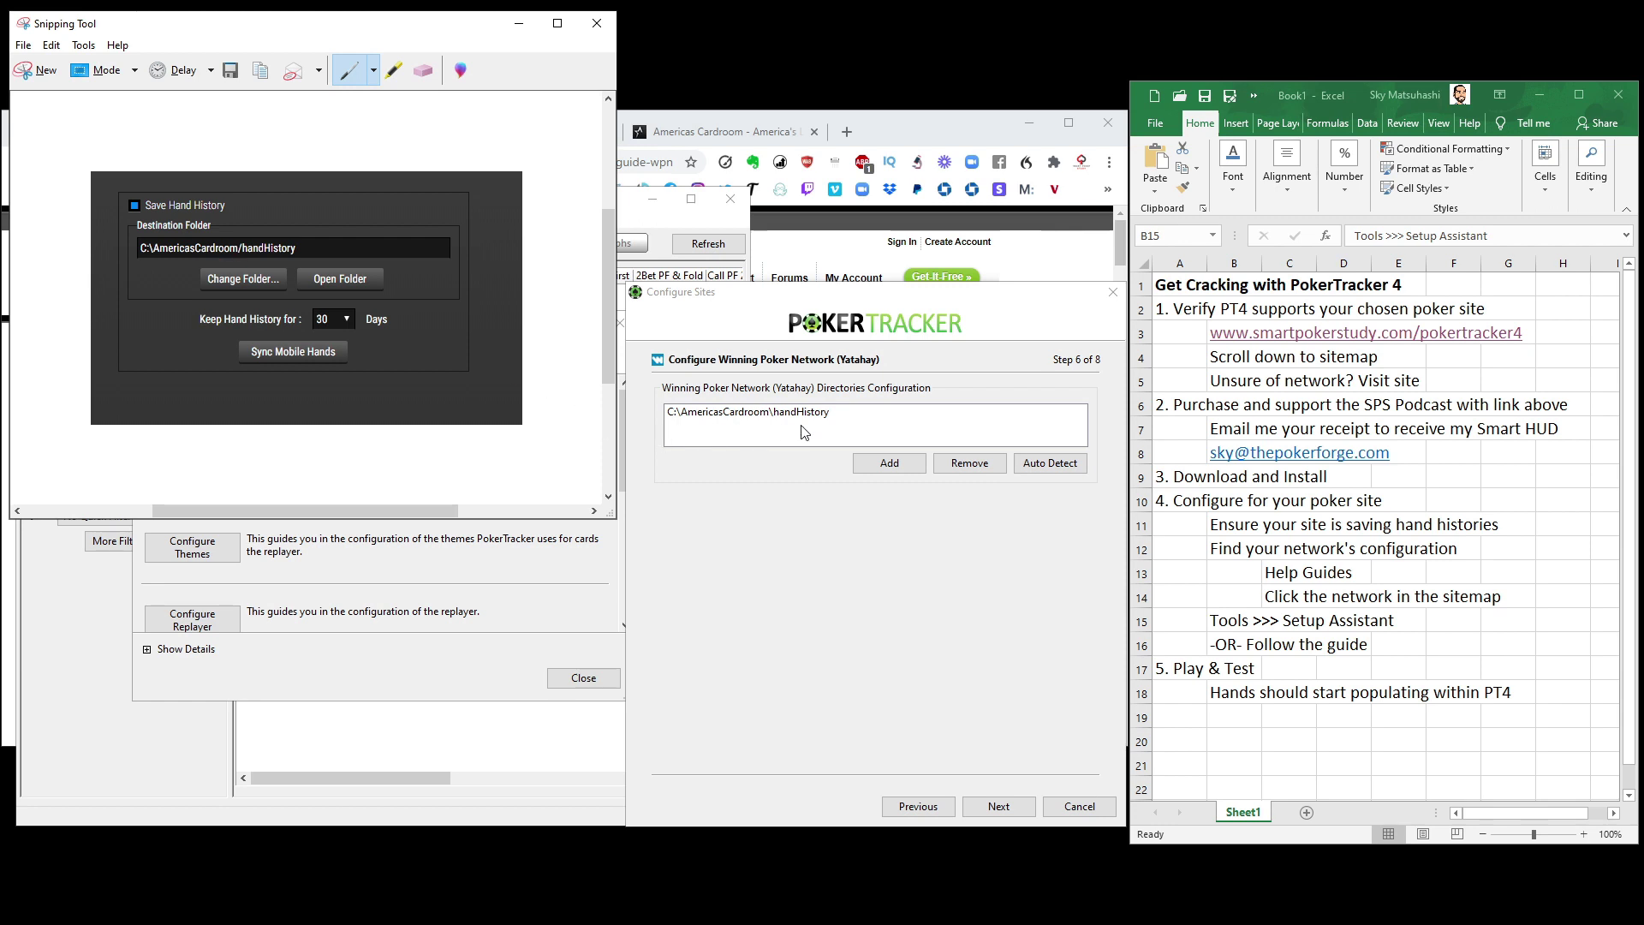
left_click(519, 23)
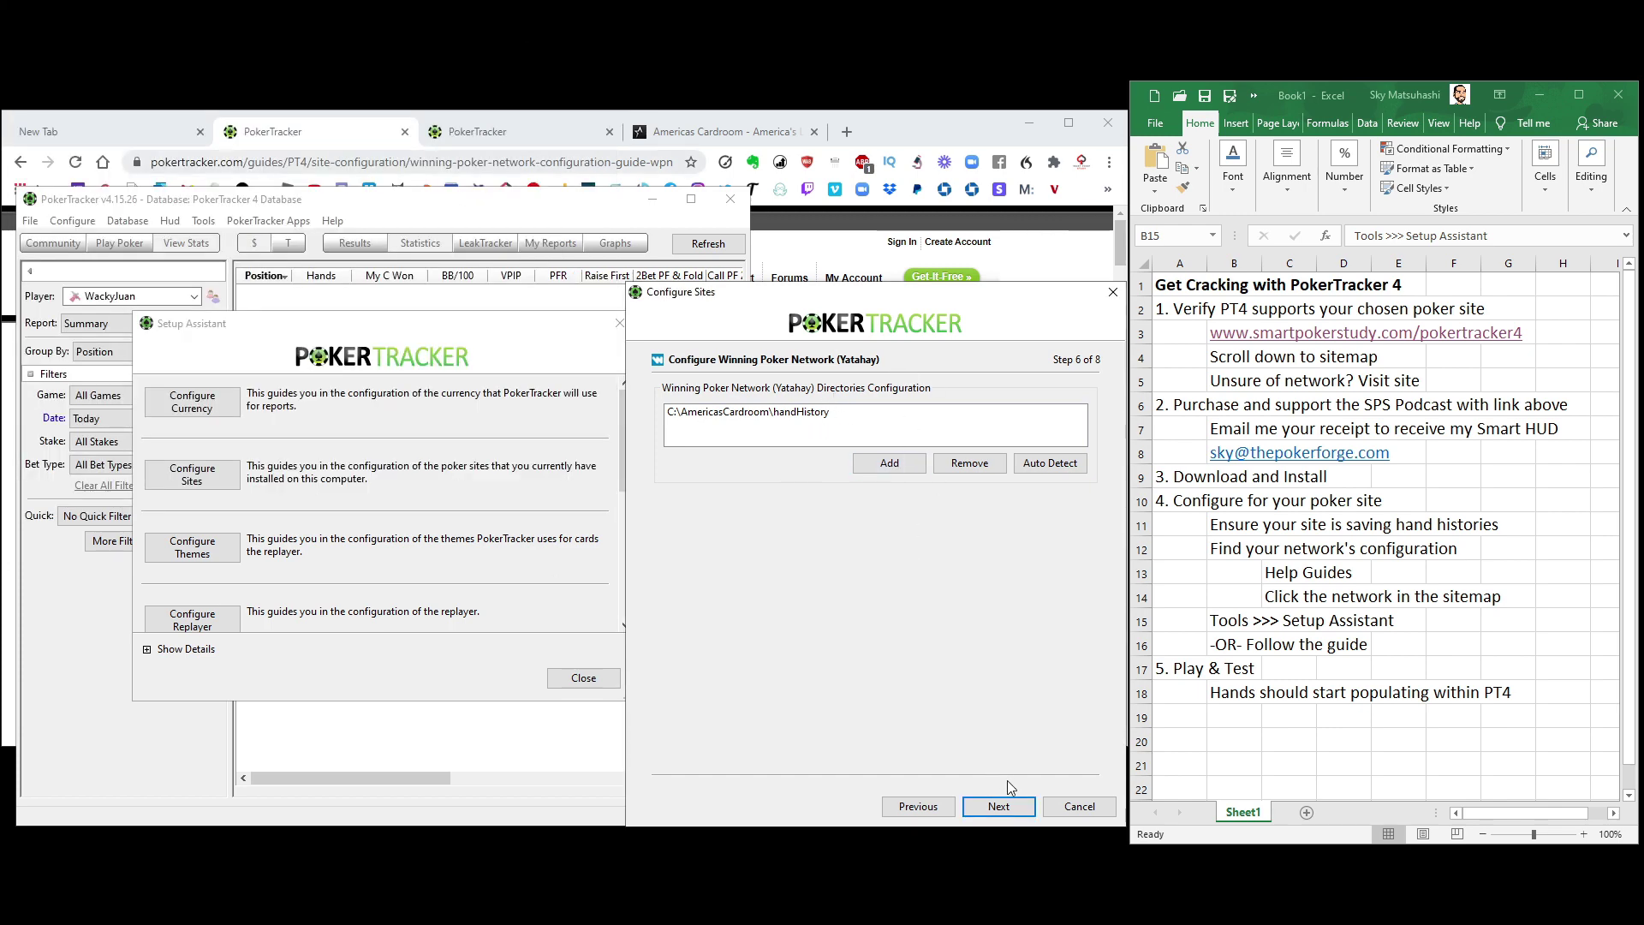
left_click(1077, 806)
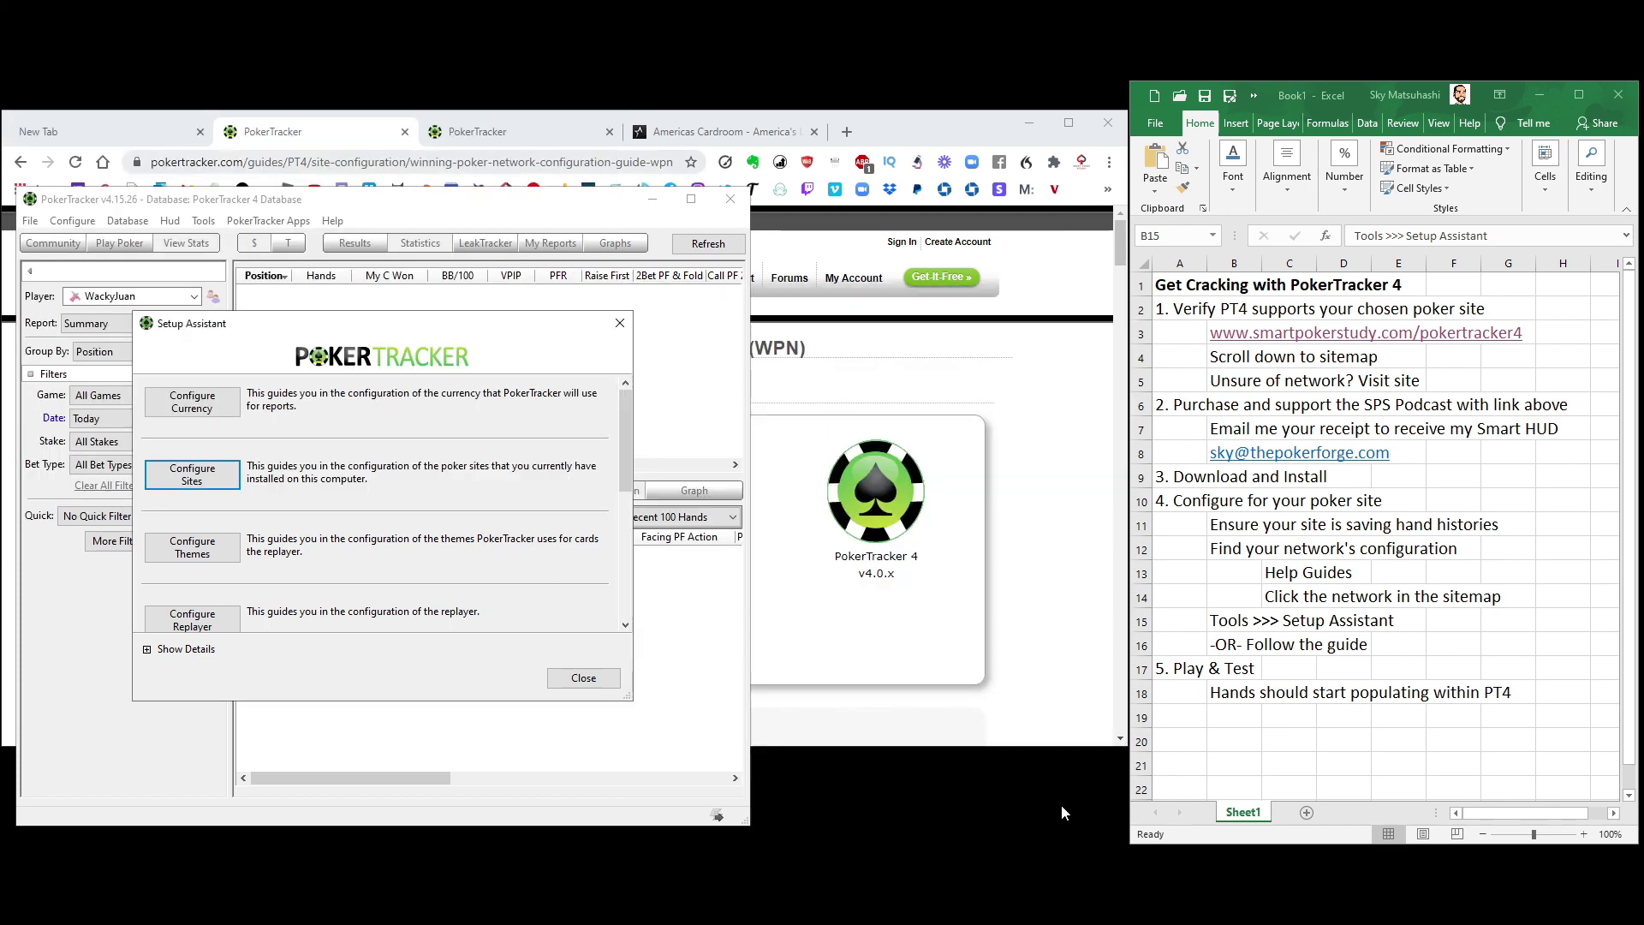
left_click(579, 678)
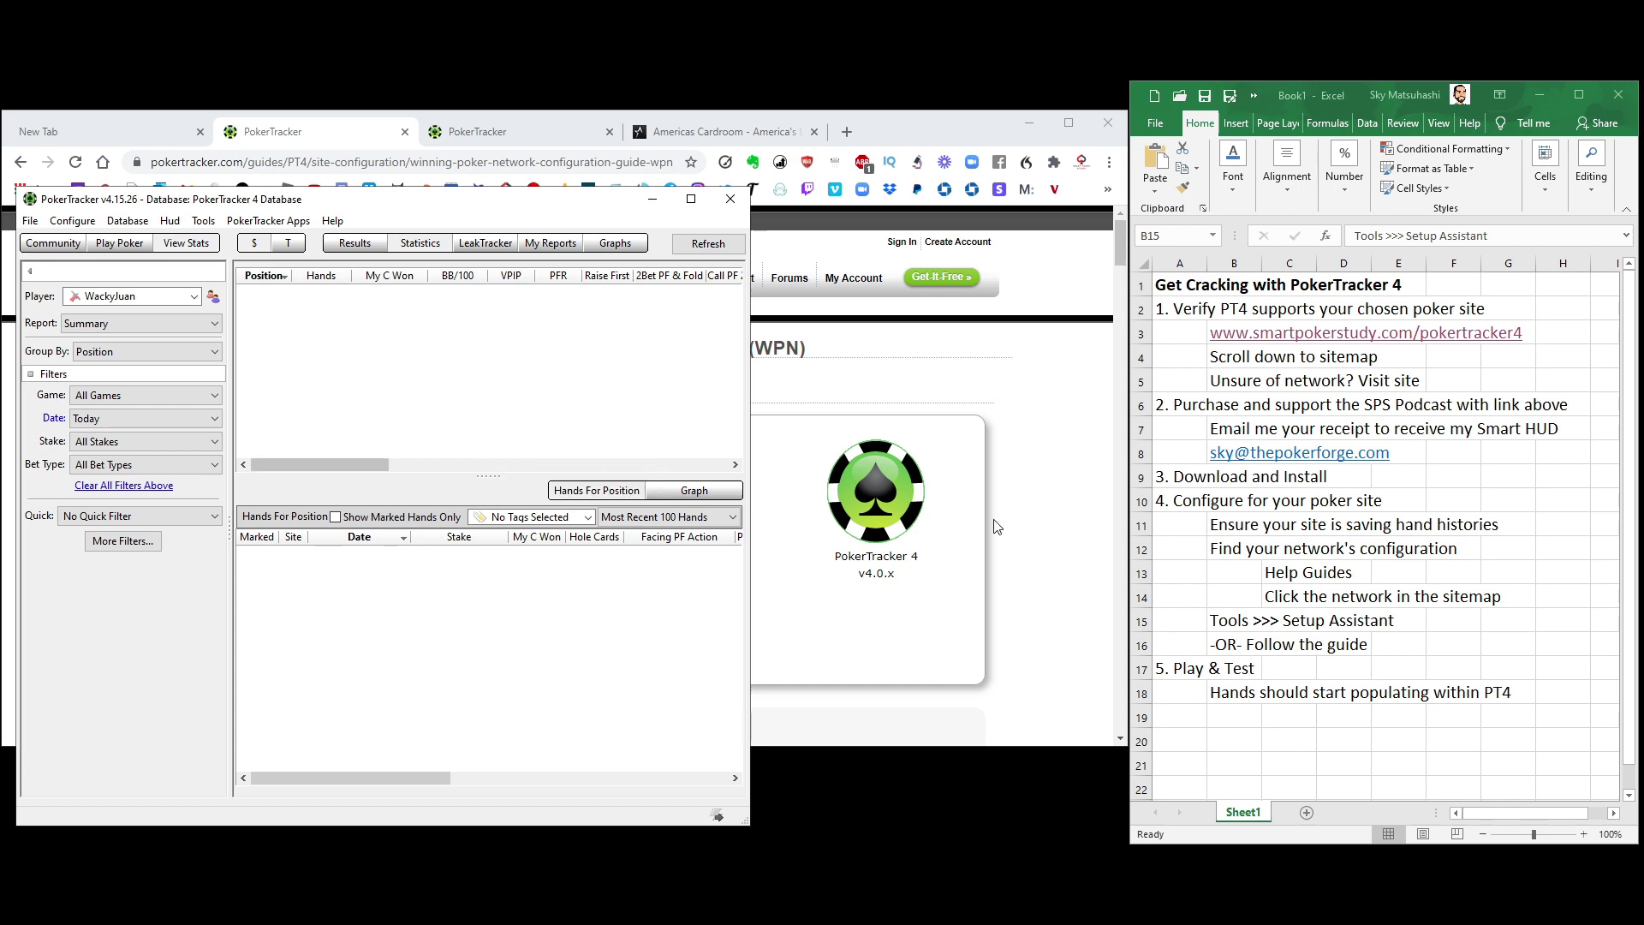
Review the Hand Histories and Preferred Seating instructions in the browser's Winning Poker Network Configuration Guide, and return to its table of contents.
left_click(1036, 527)
scroll(622, 529, "down", 5)
scroll(622, 529, "down", 15)
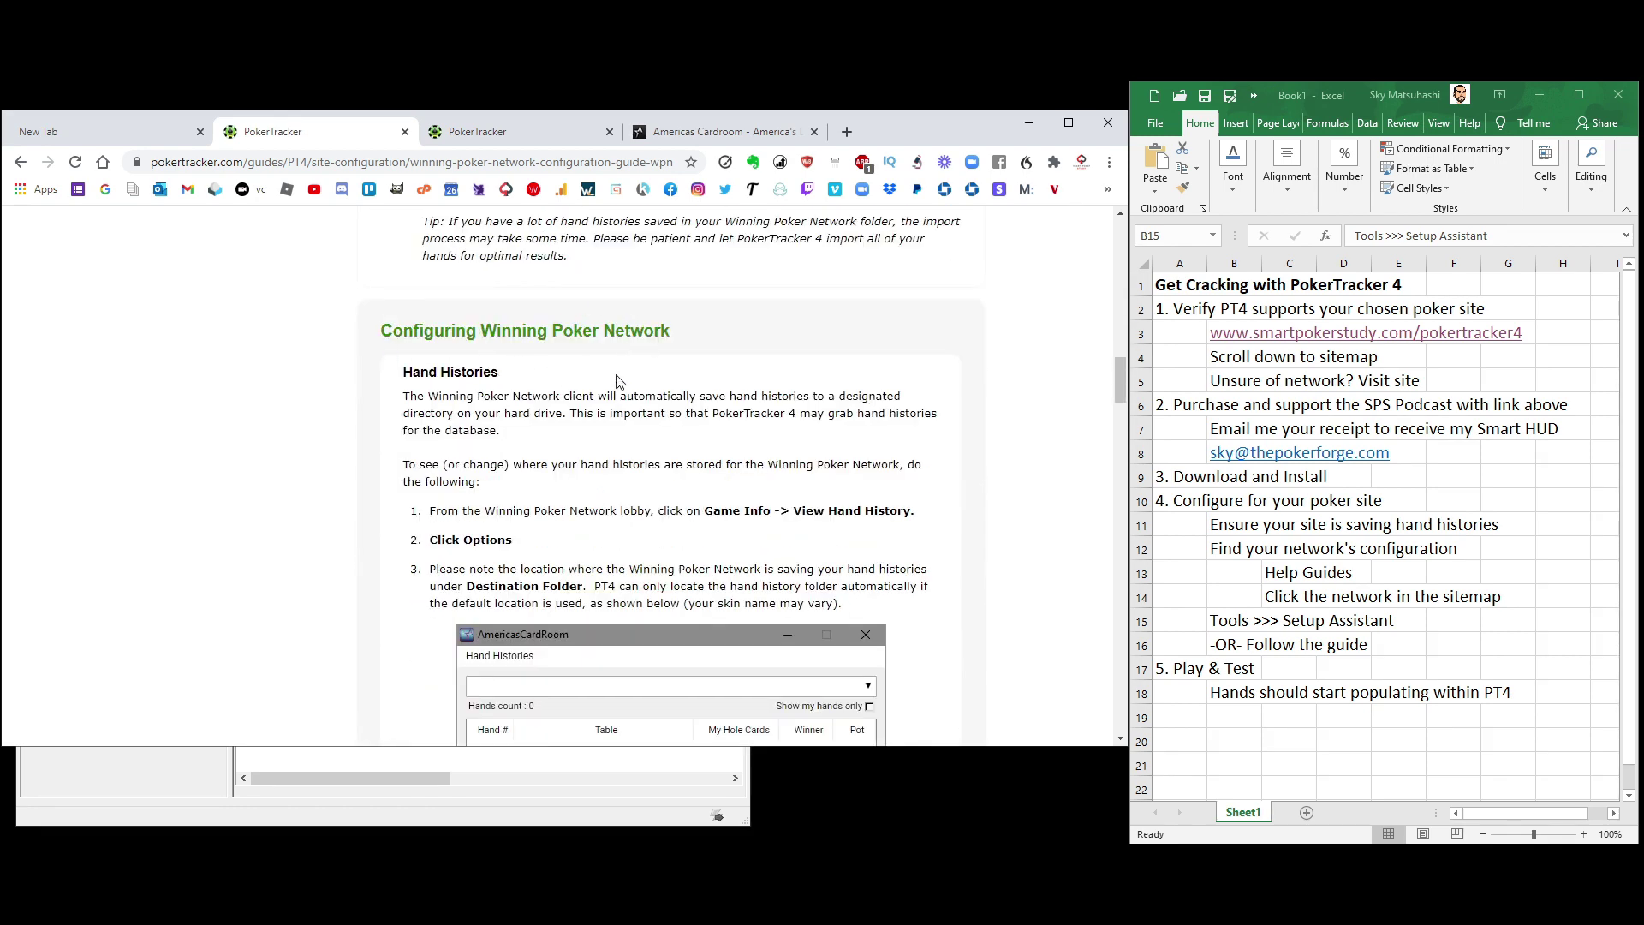
scroll(618, 381, "down", 2)
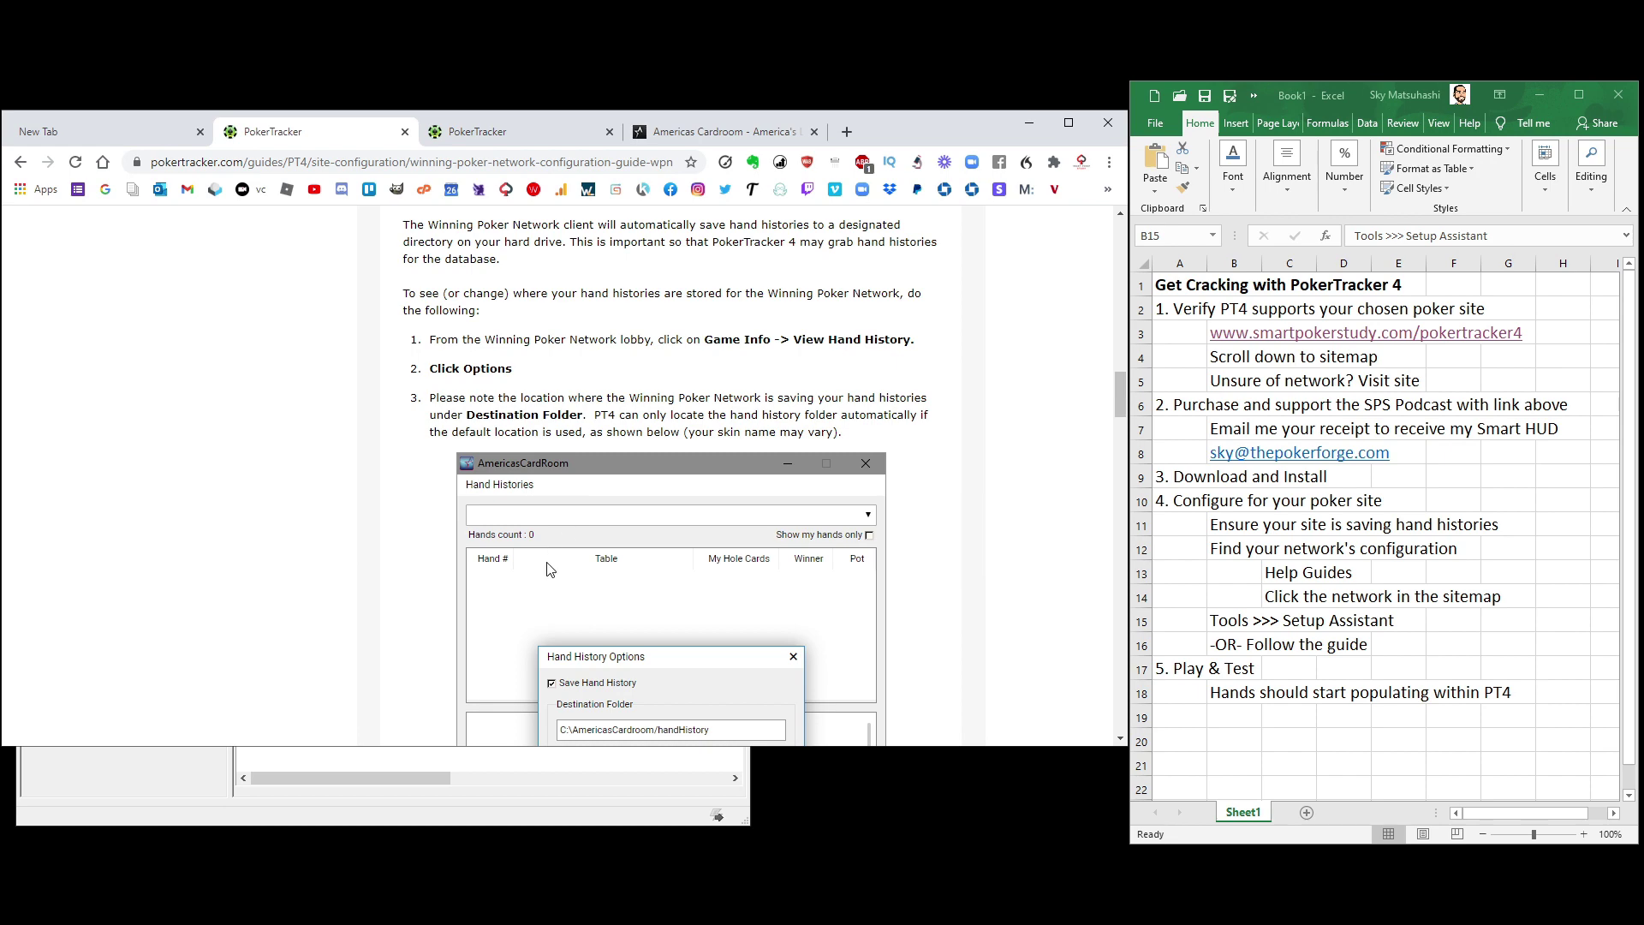
scroll(549, 569, "up", 1)
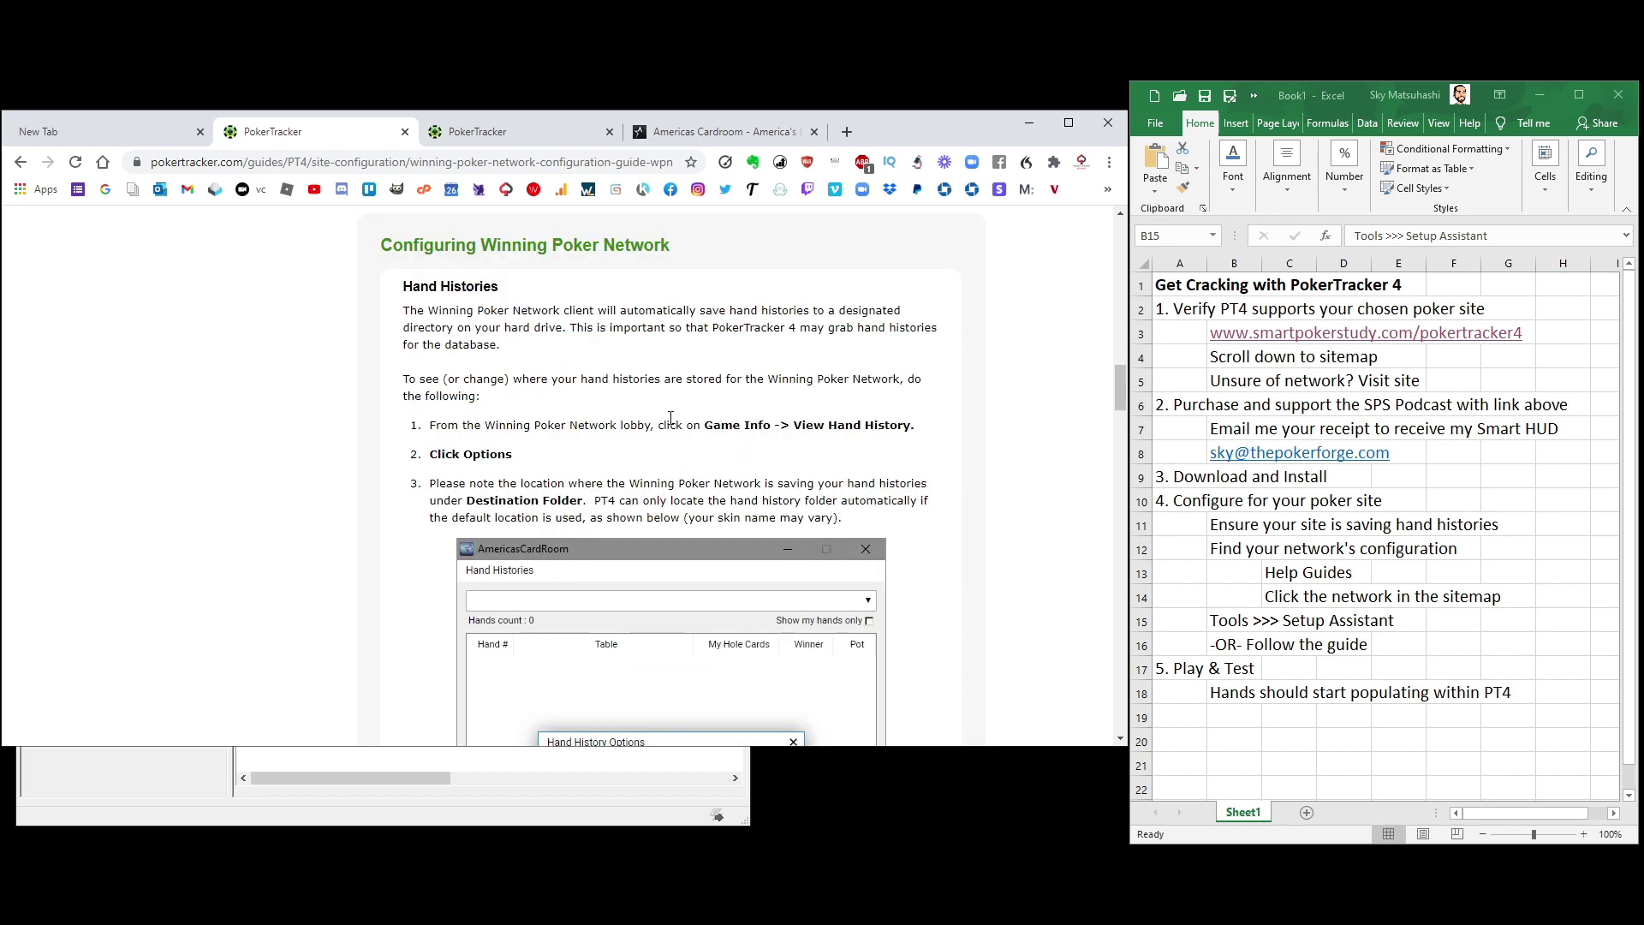
scroll(561, 512, "down", 10)
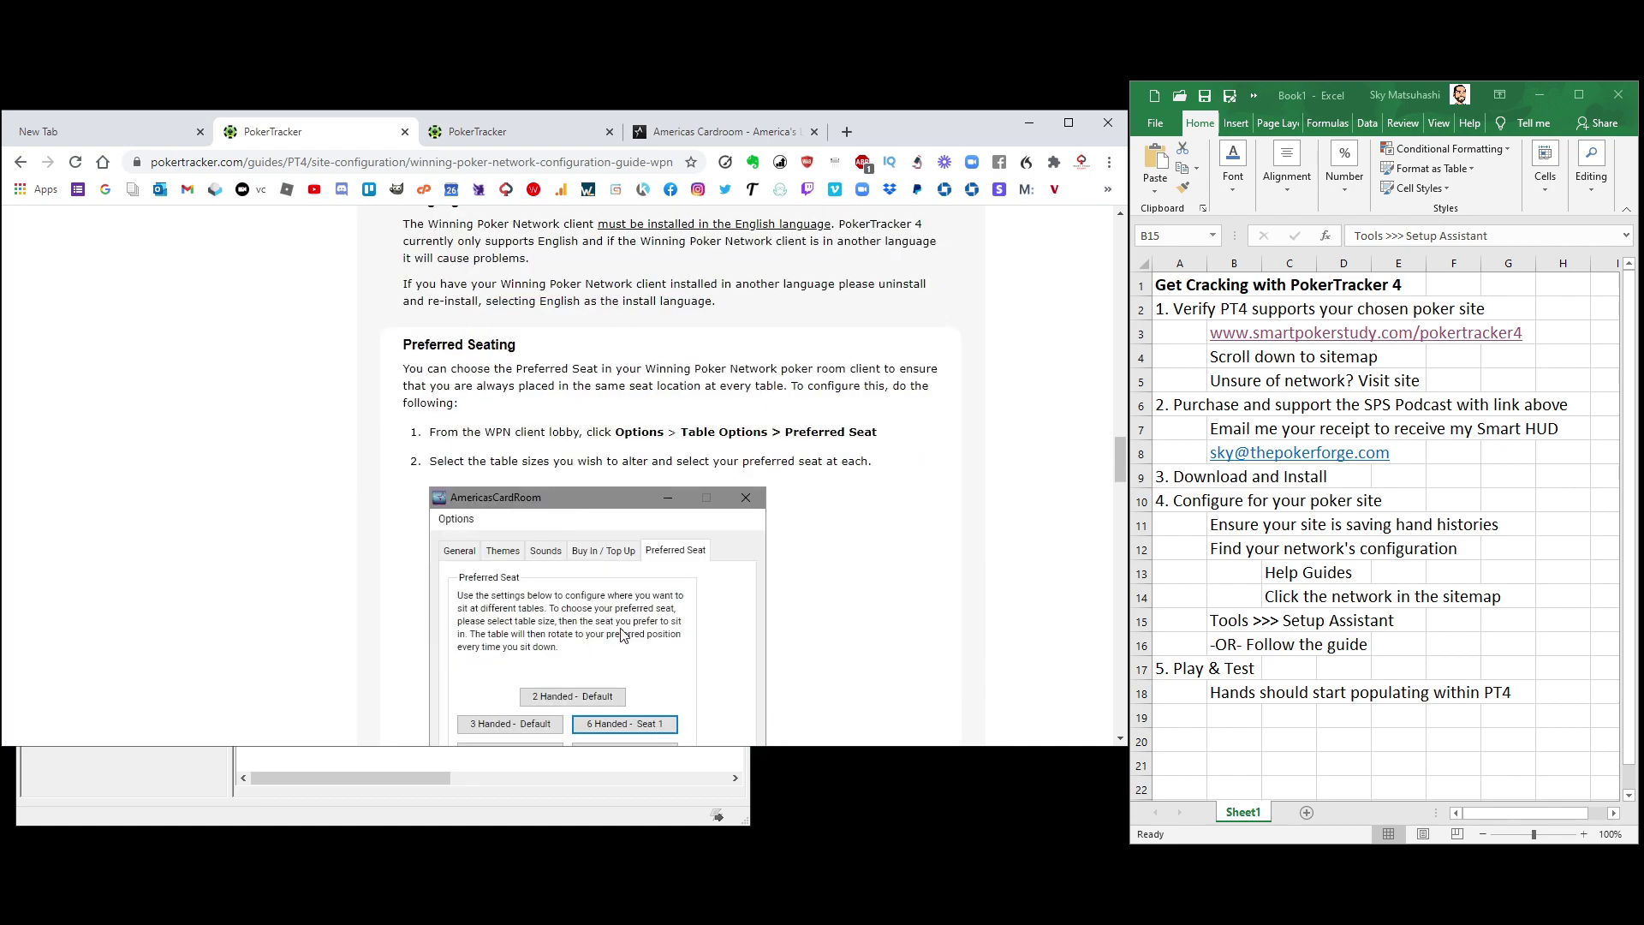
scroll(616, 638, "up", 20)
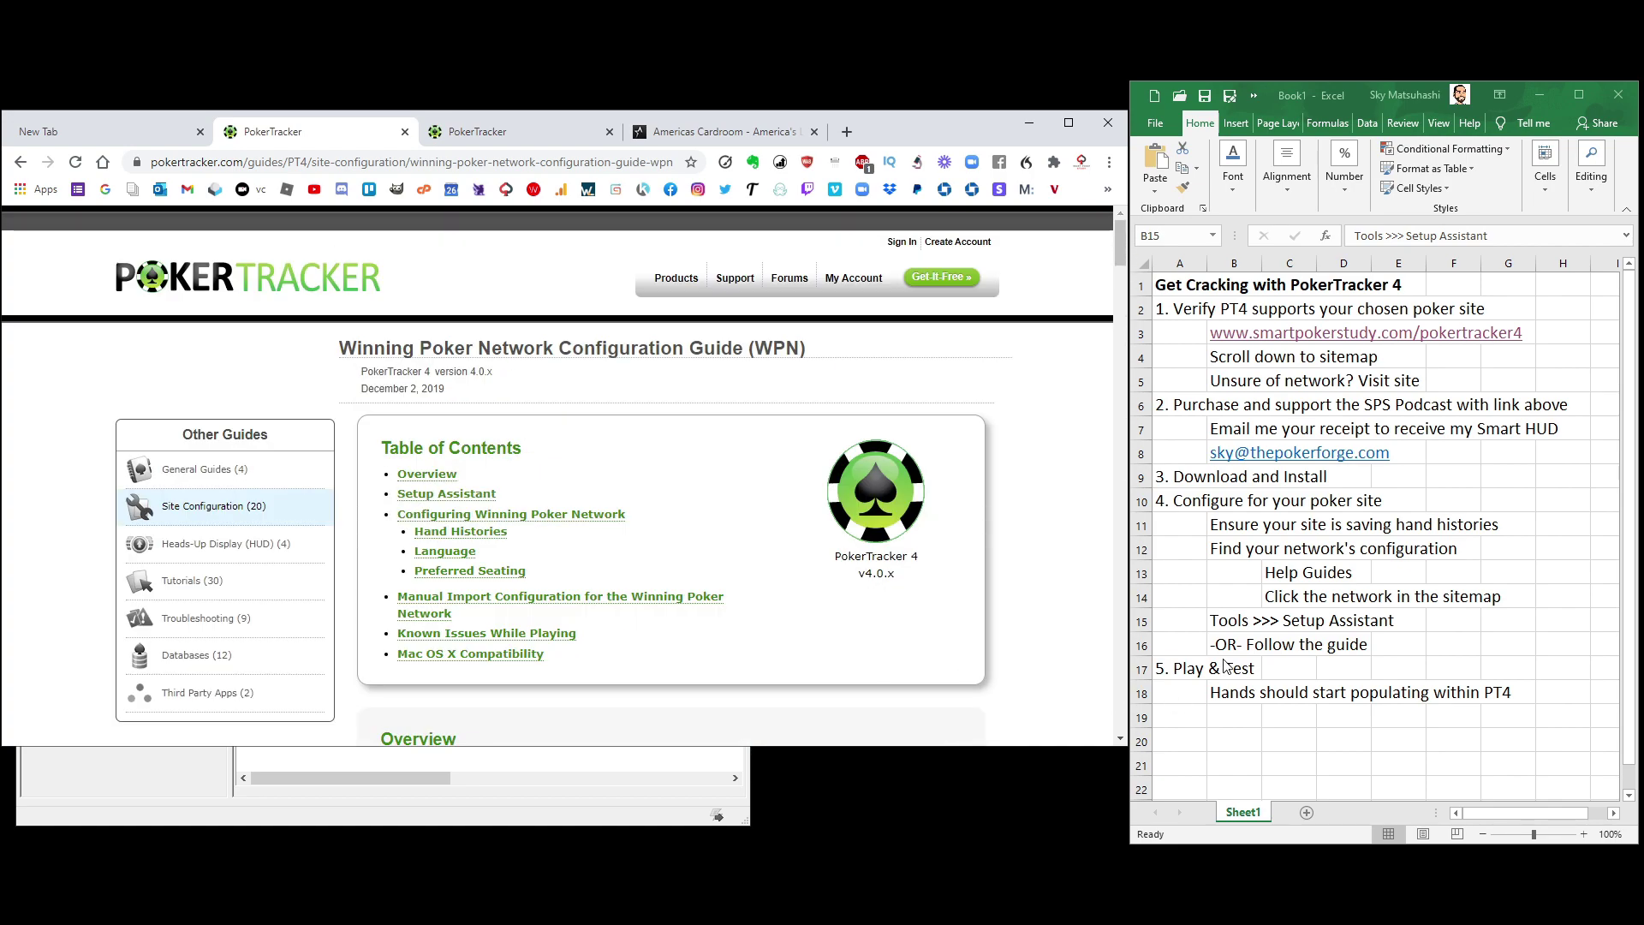
Switch back to PokerTracker 4 and refresh the Statistics report to check for newly imported hands.
left_click(457, 823)
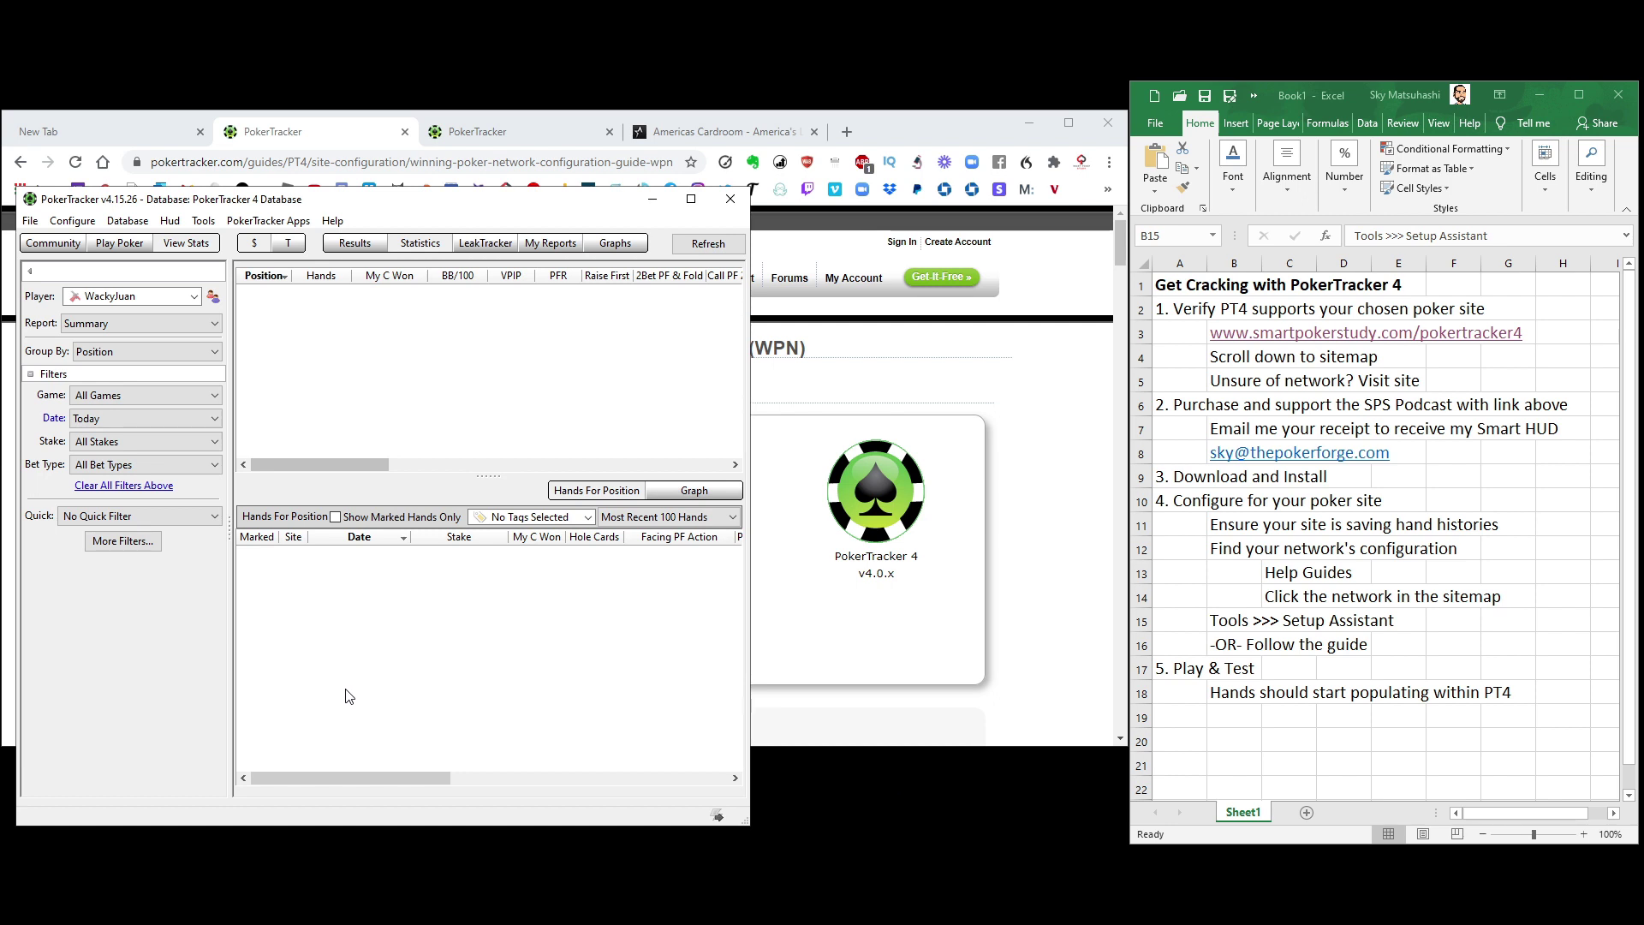
left_click(719, 244)
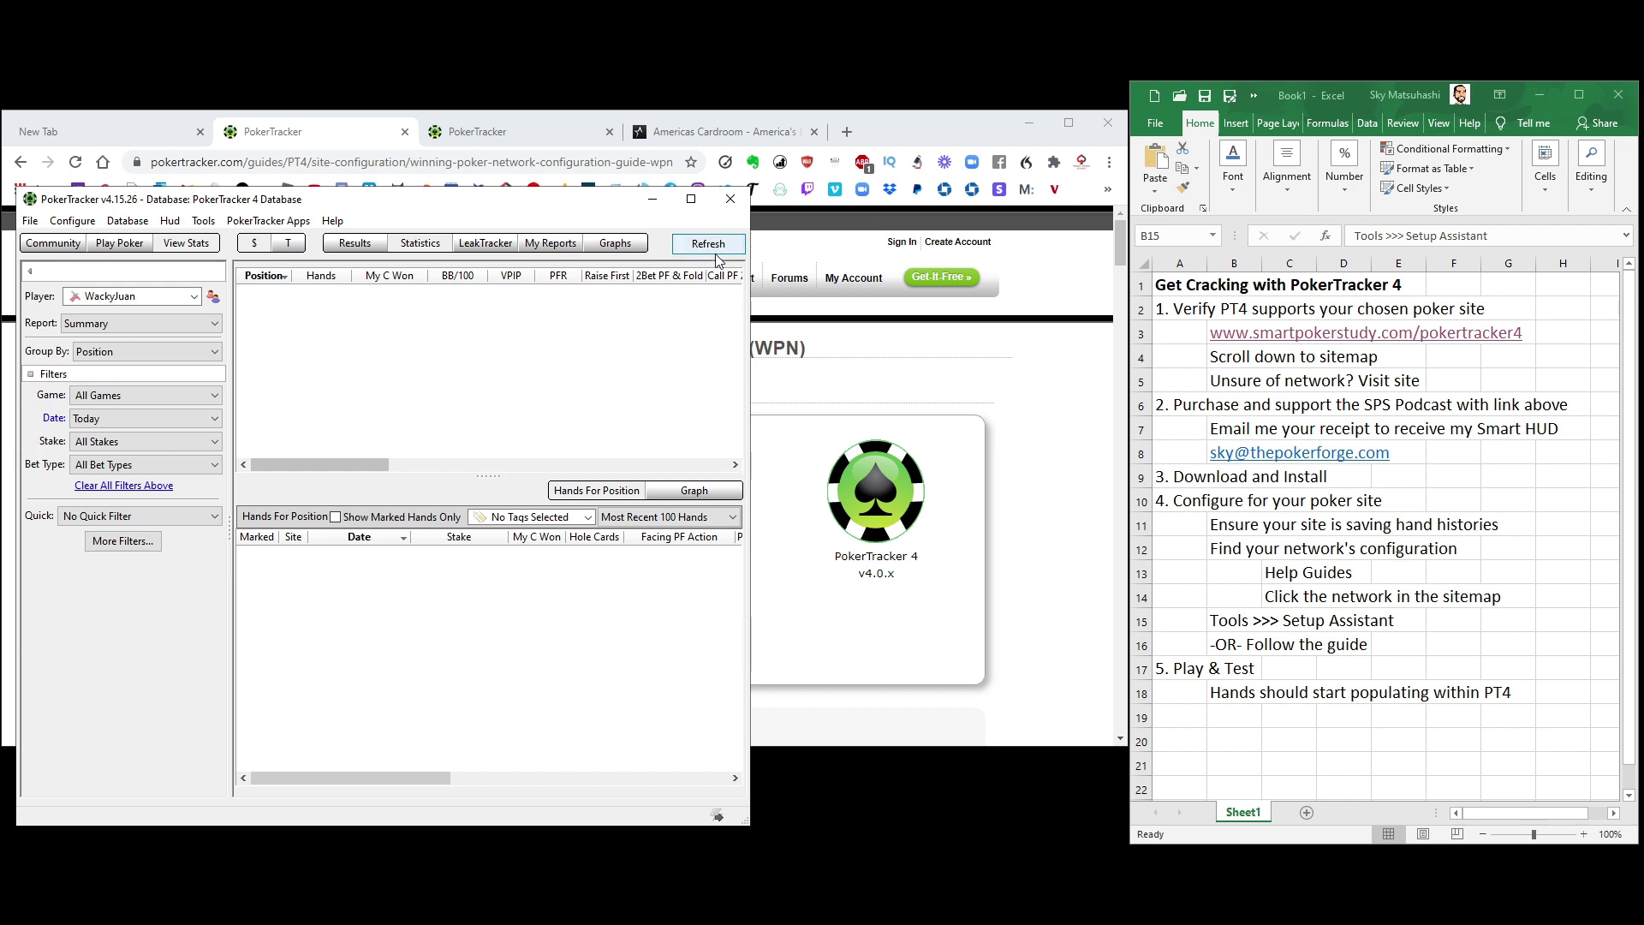